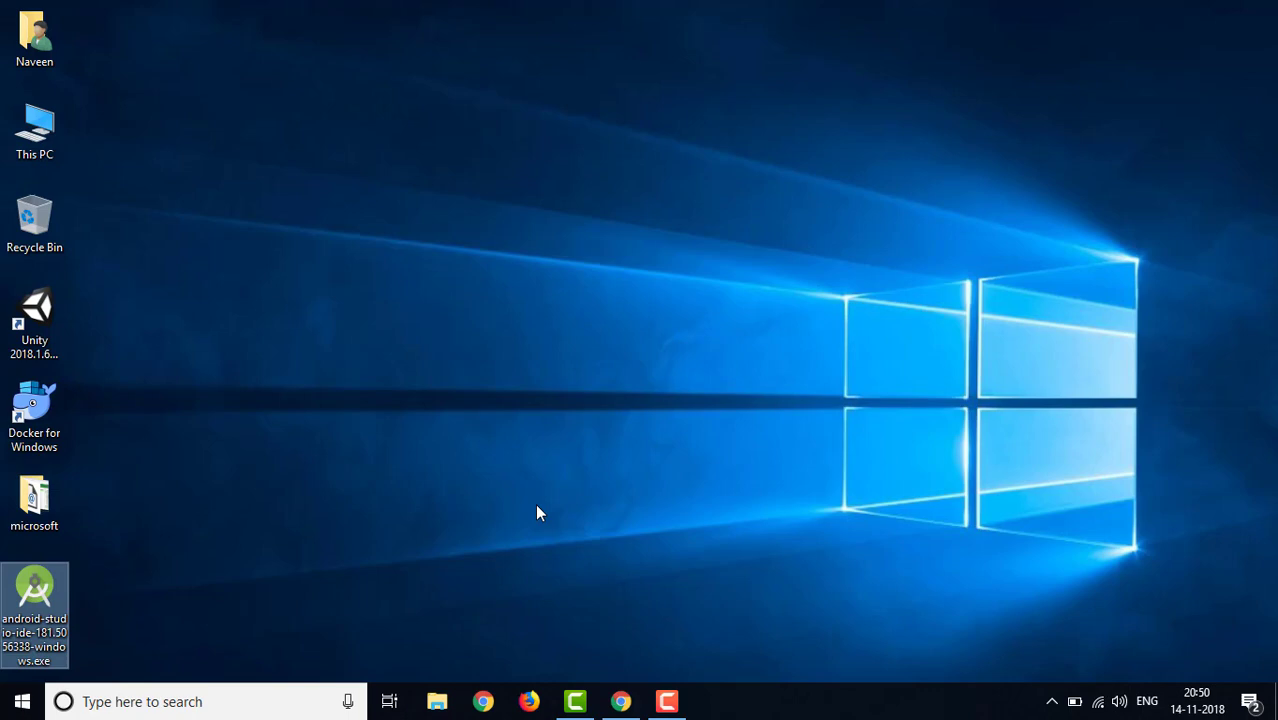
click(568, 410)
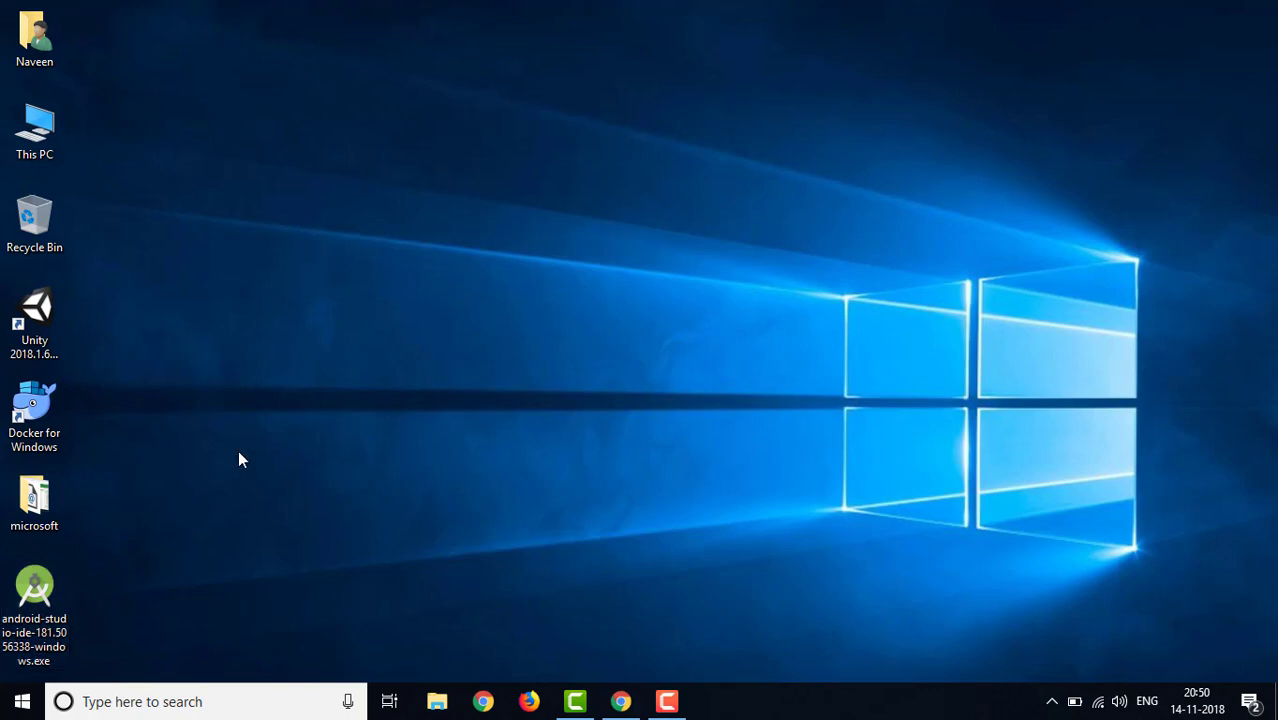
click(36, 612)
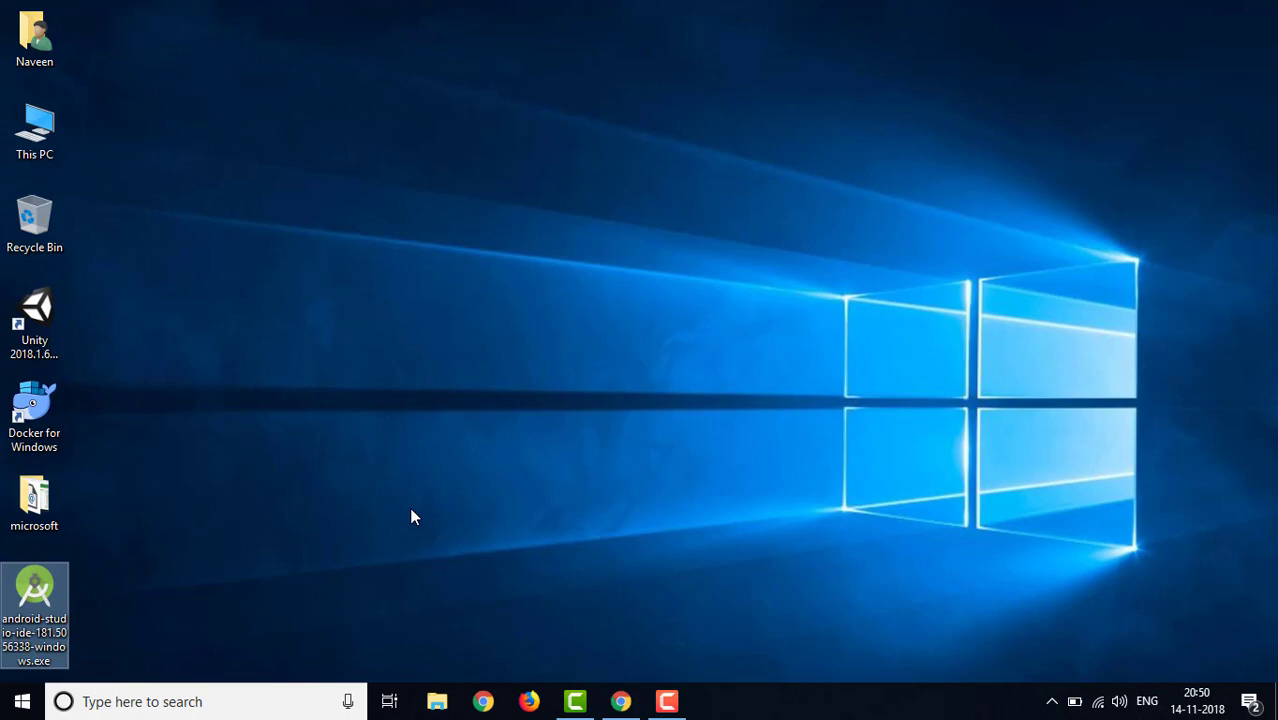
click(546, 528)
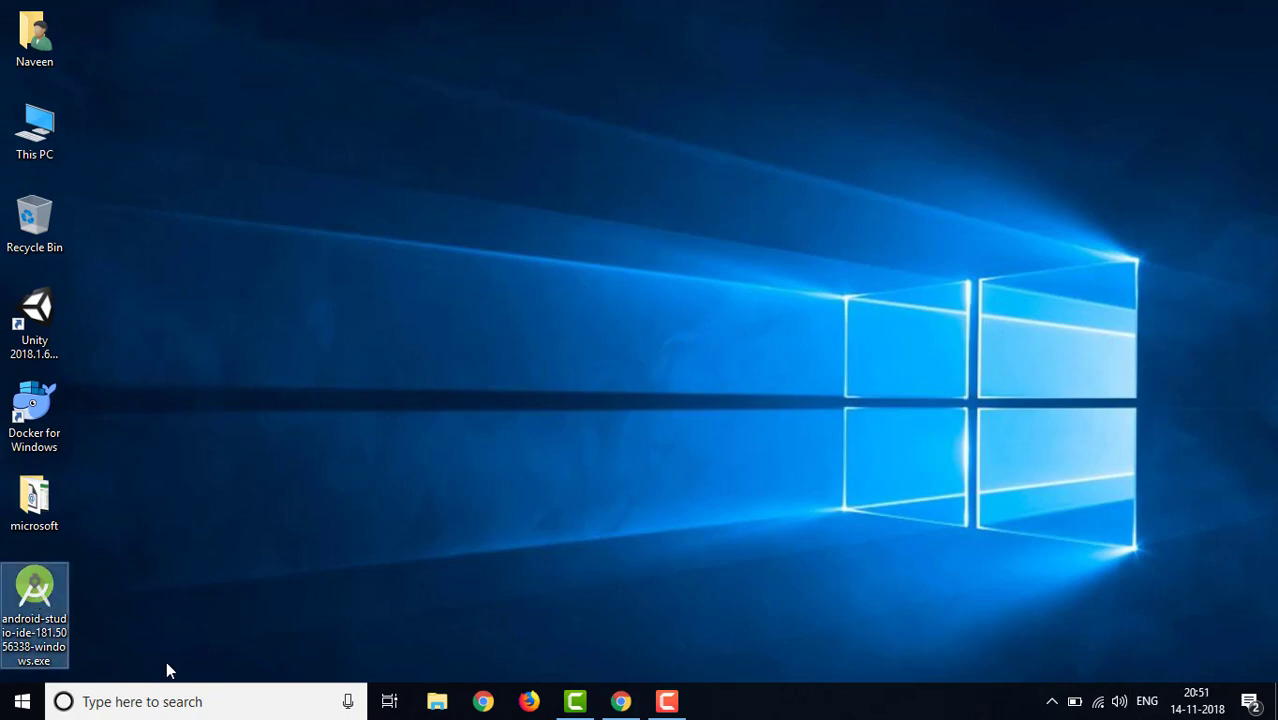
- Switch to Chrome and review the Android Studio page at developer.android.com/studio, from the command line tools to the main download section
click(621, 701)
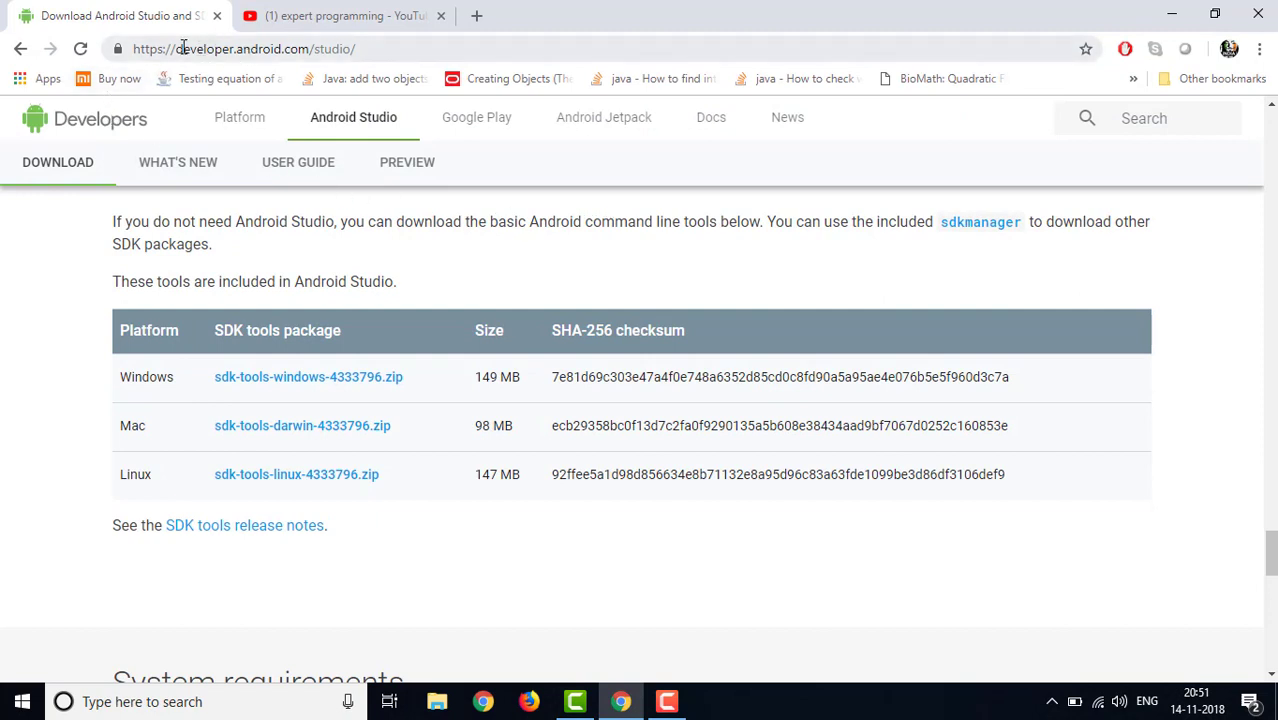
drag(183, 48, 347, 50)
click(387, 38)
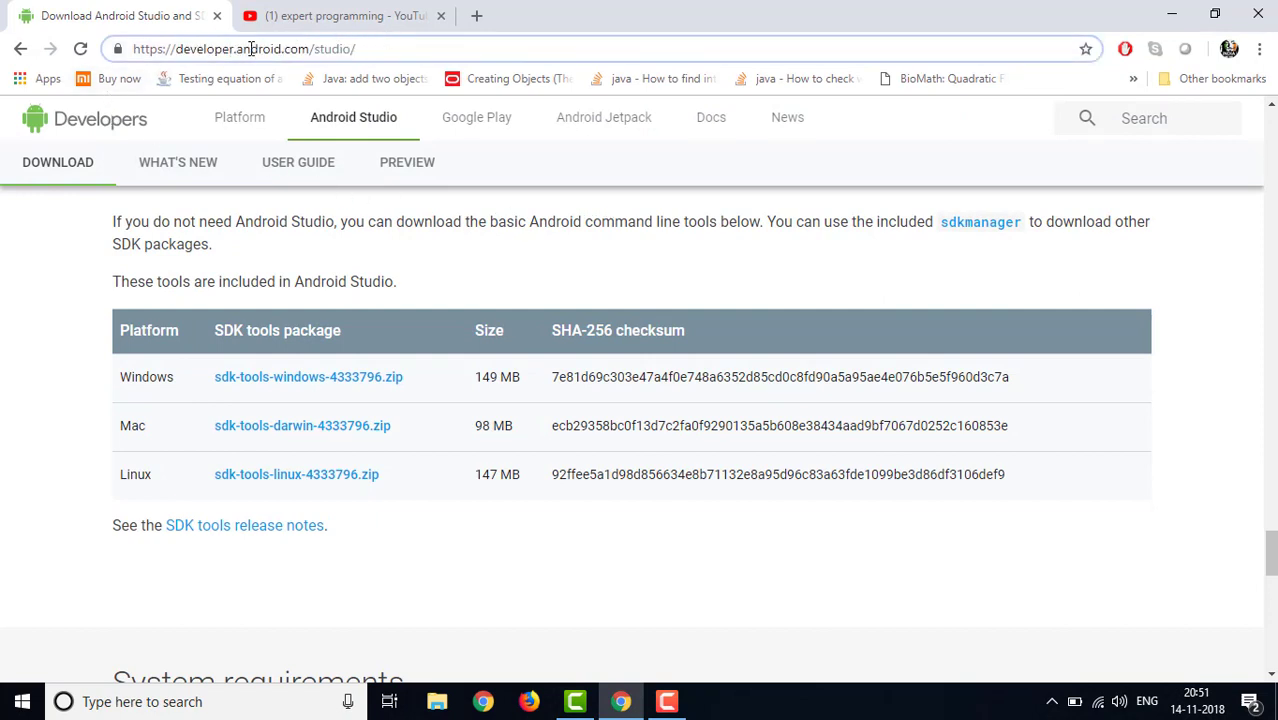
double_click(250, 48)
click(331, 49)
scroll(334, 490, up, 4)
scroll(300, 500, down, 3)
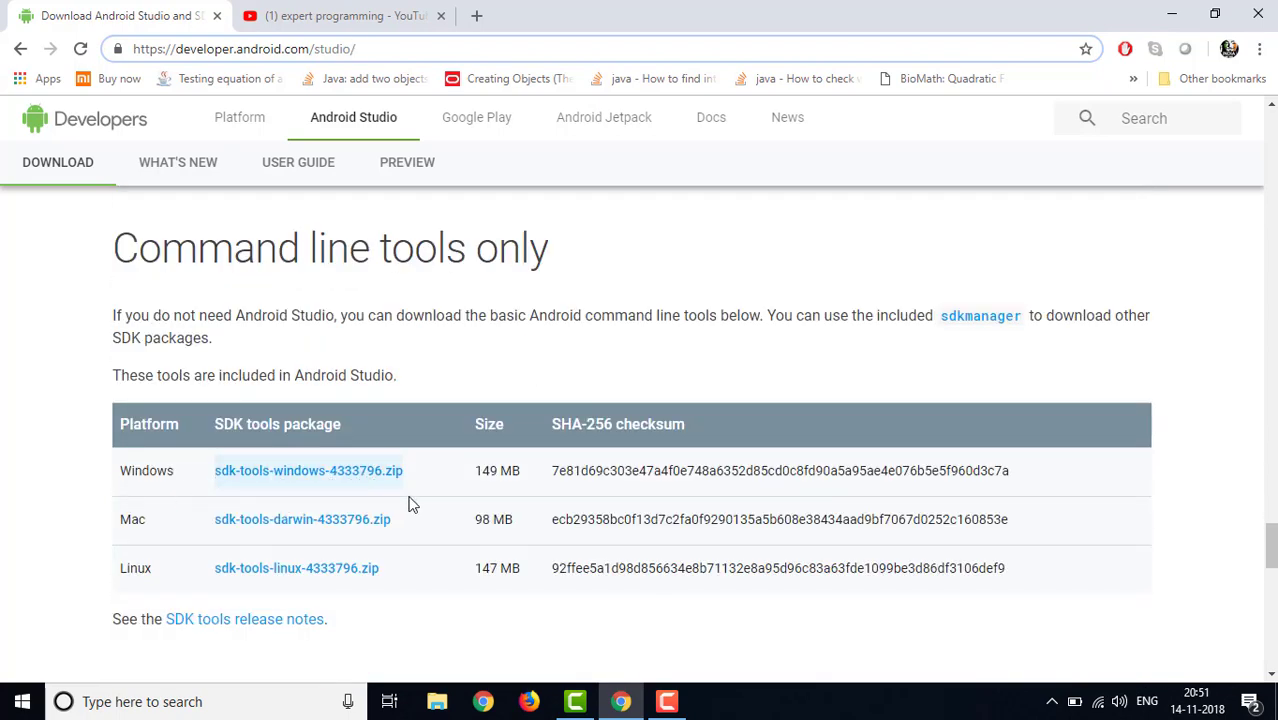
scroll(397, 480, up, 7)
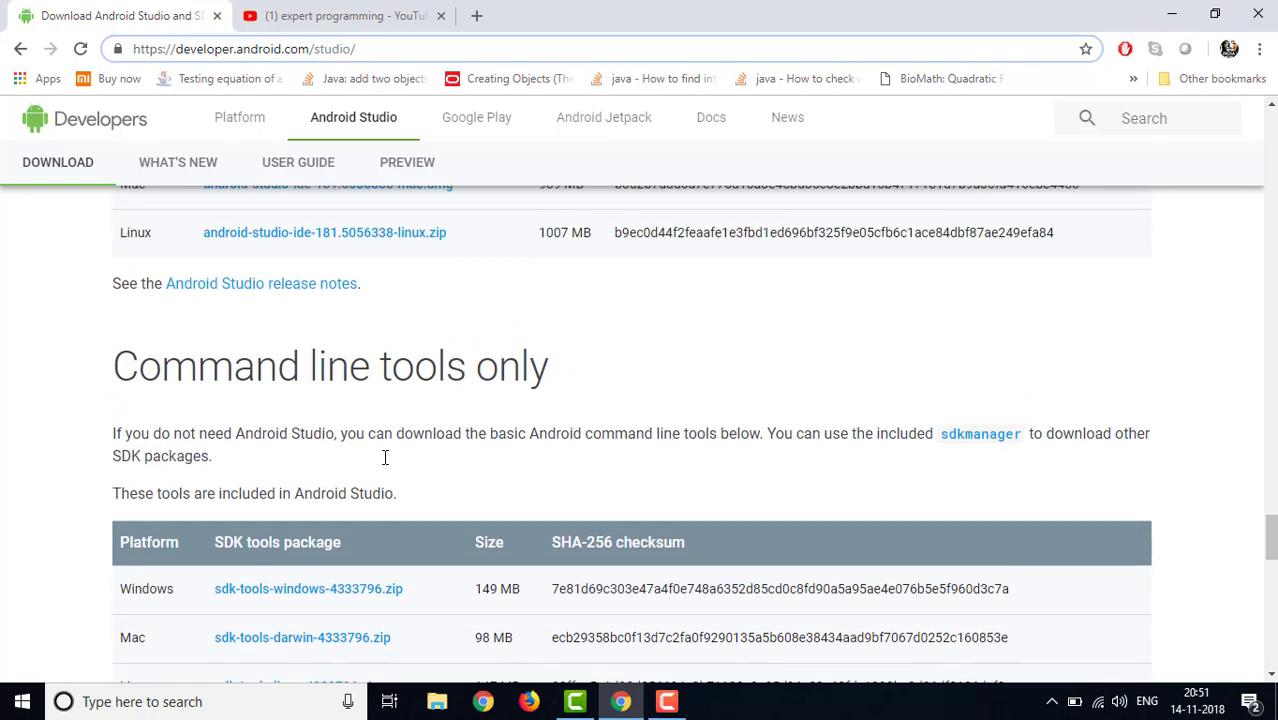
scroll(379, 452, up, 15)
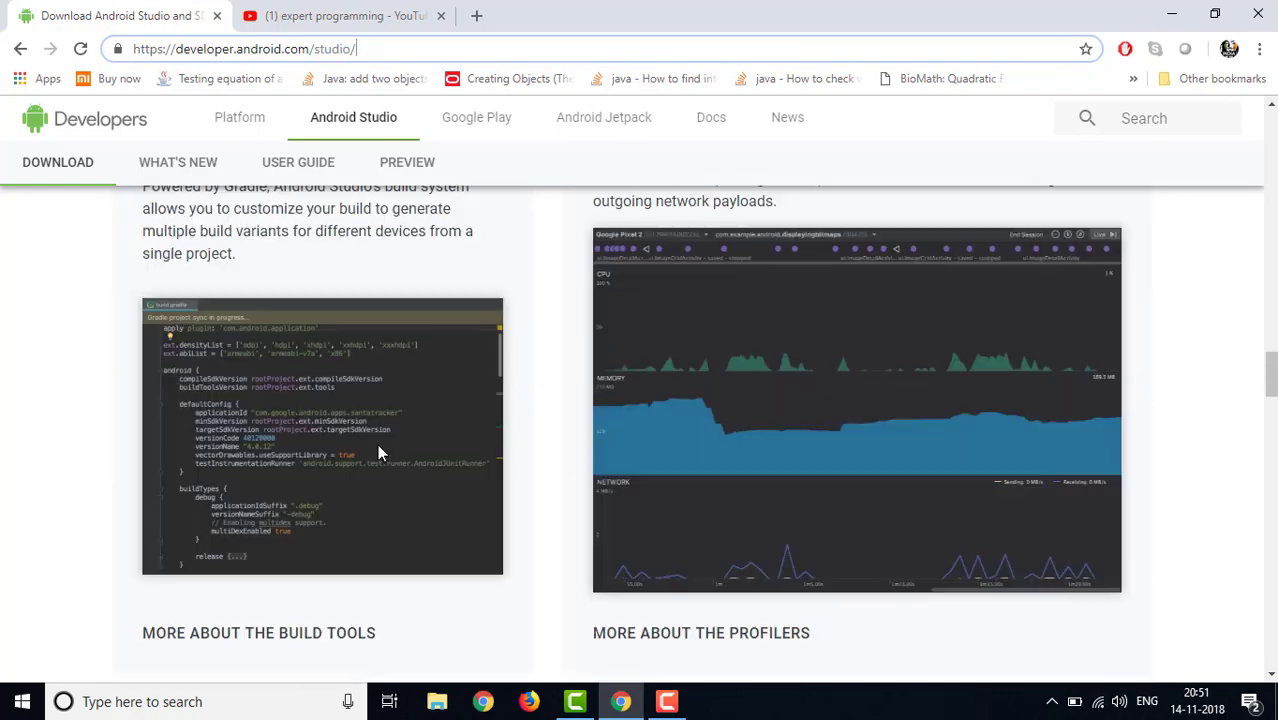
scroll(480, 340, up, 15)
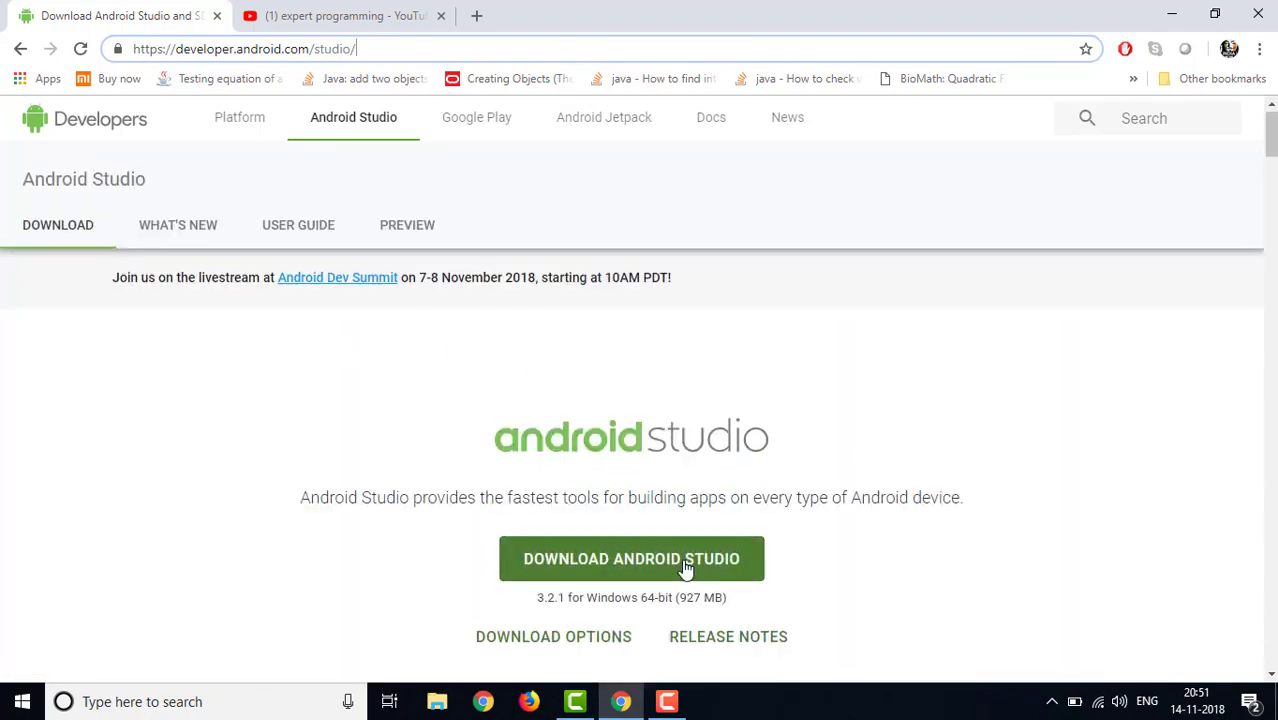
- Examine the Android Studio downloads table, then return to the desktop and select the Android Studio installer file
scroll(403, 446, down, 8)
scroll(386, 450, down, 10)
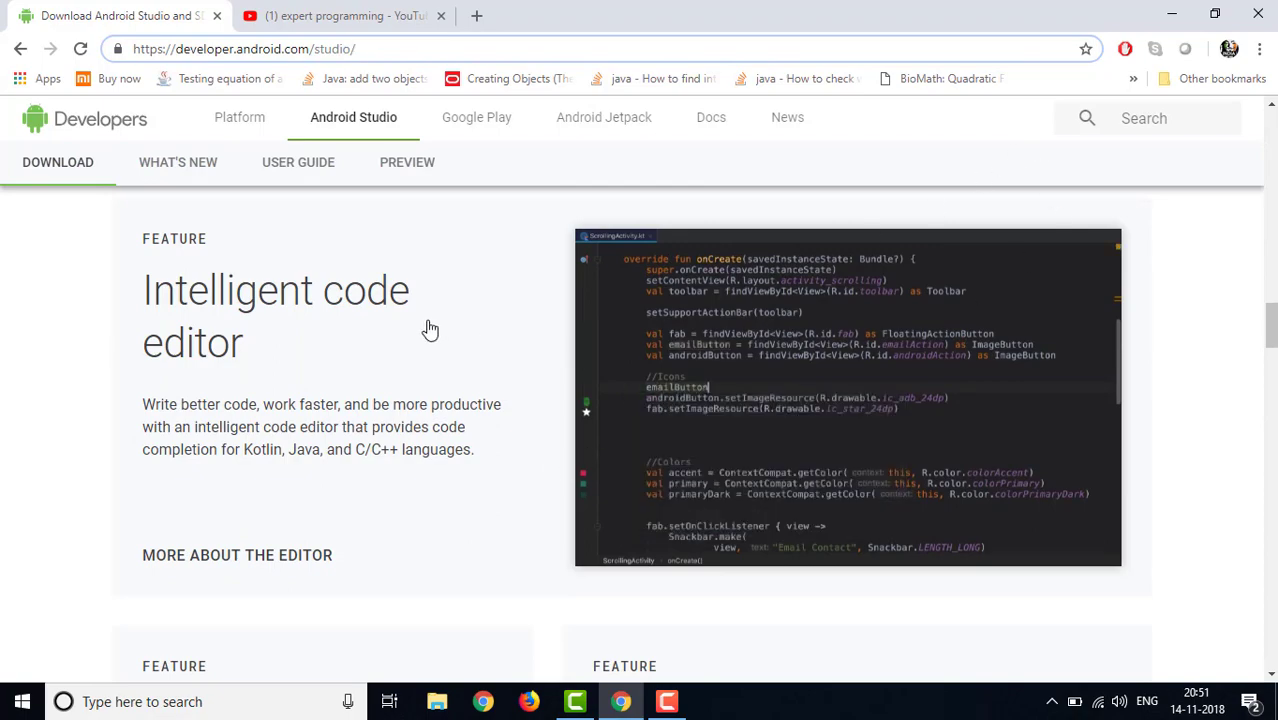
scroll(260, 470, down, 3)
scroll(556, 502, down, 8)
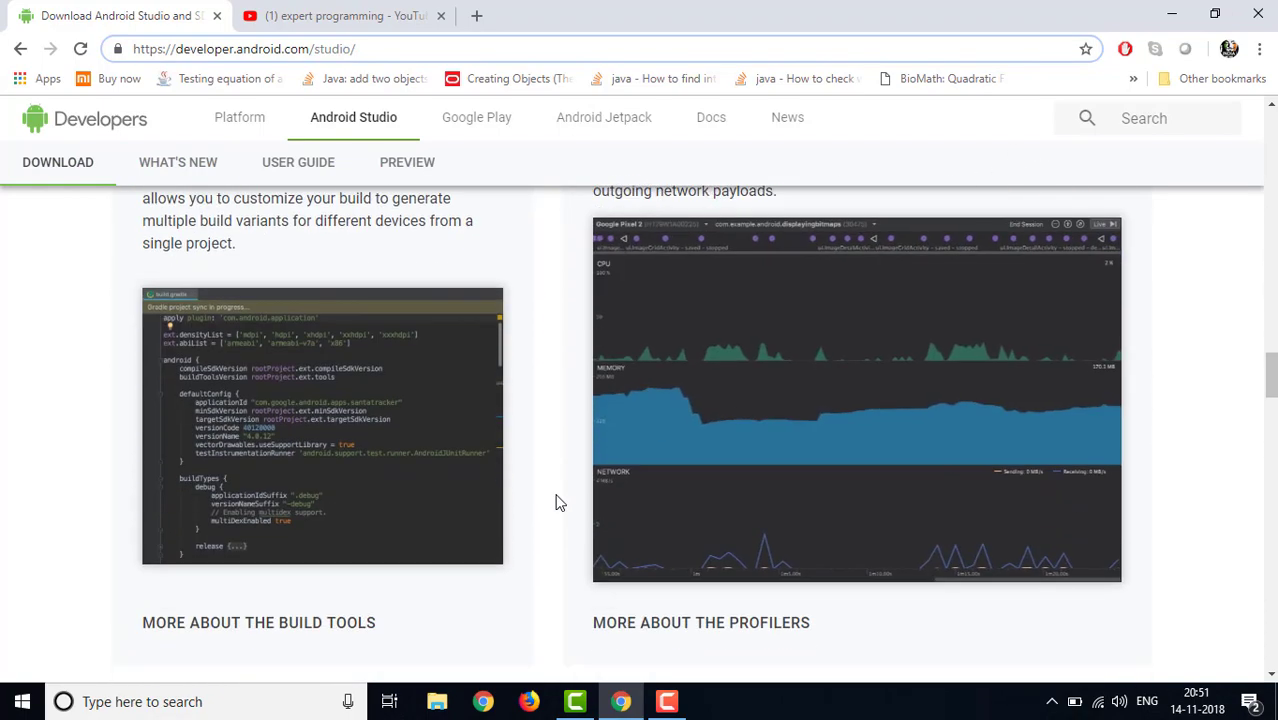
scroll(480, 550, down, 3)
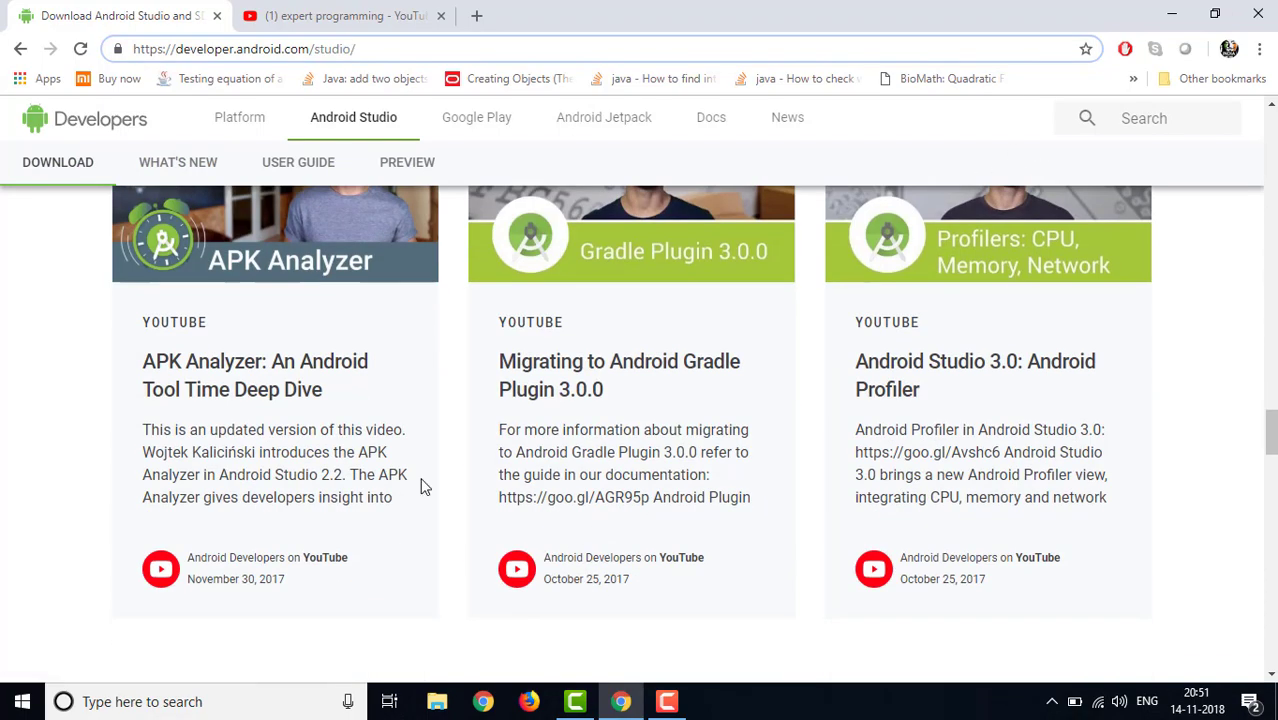
scroll(600, 560, down, 7)
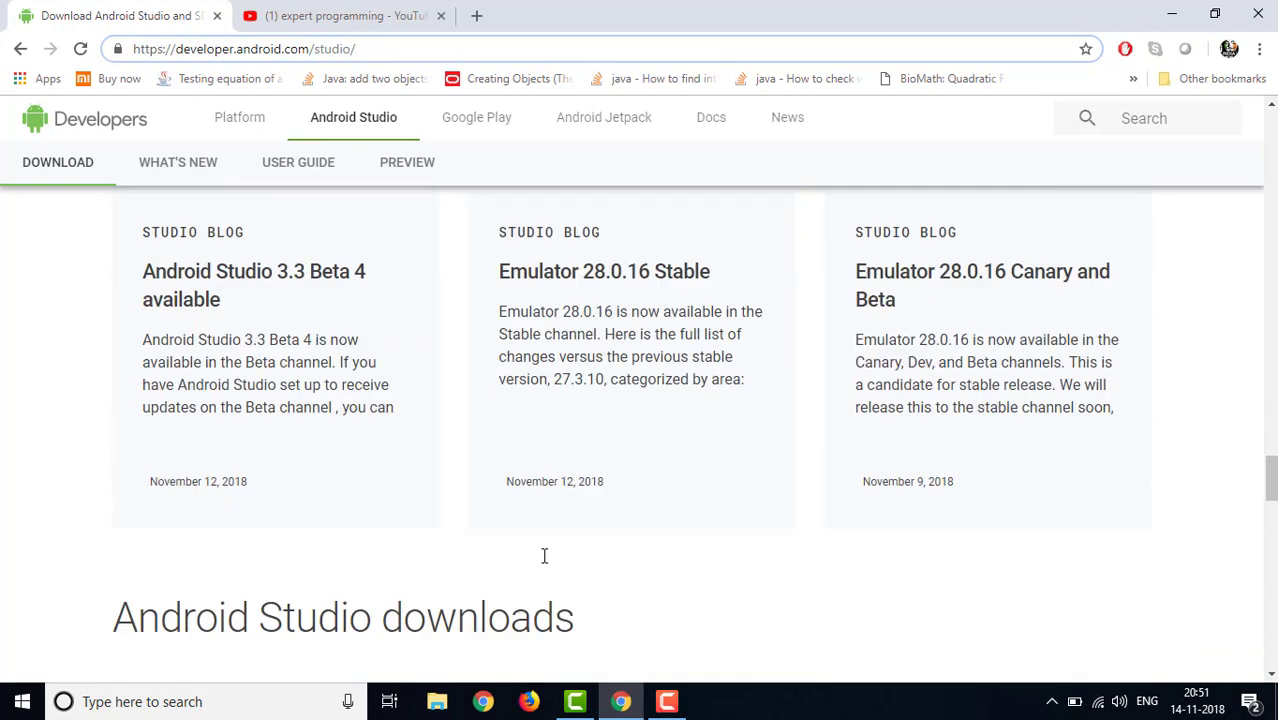
scroll(500, 550, down, 5)
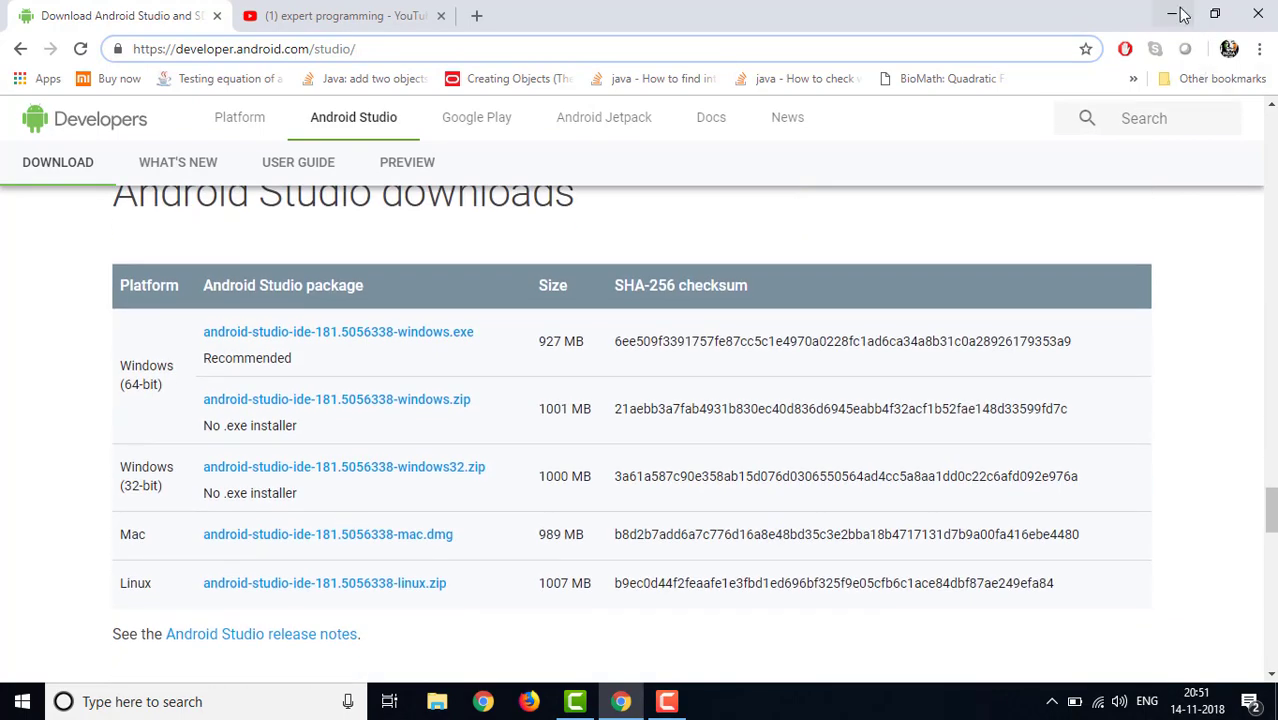
click(1172, 14)
click(34, 590)
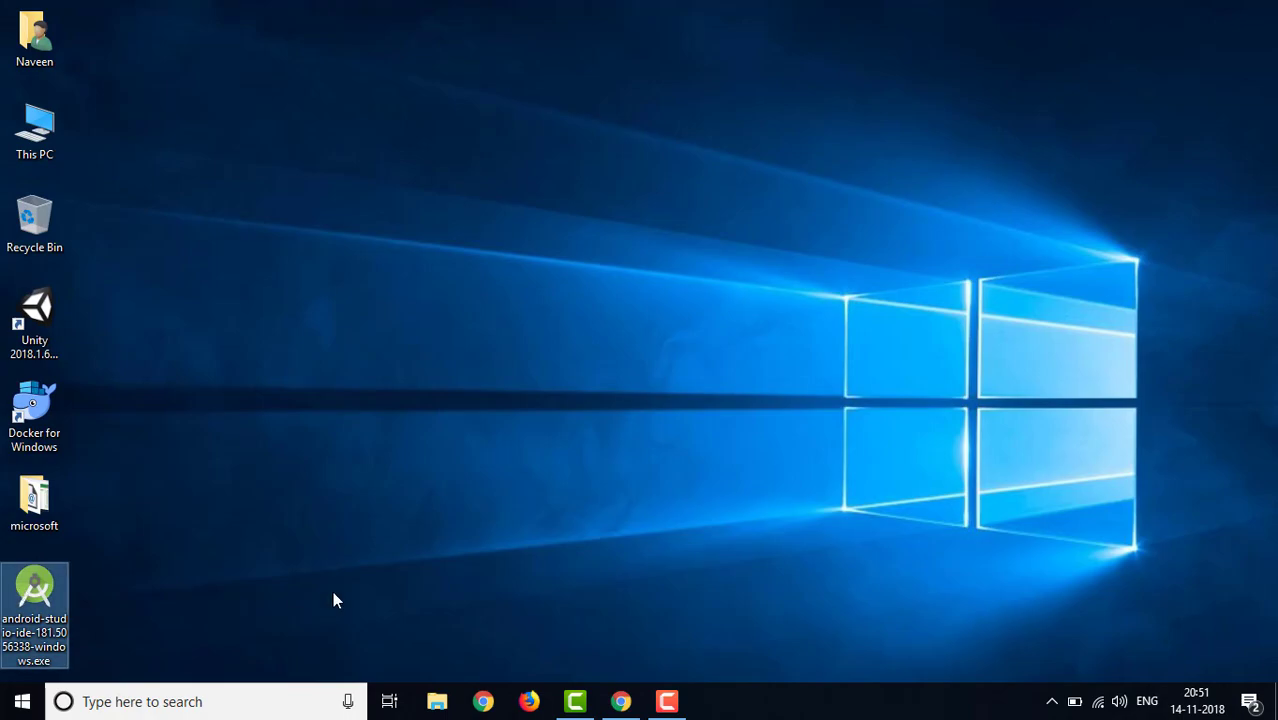
- Switch back to Chrome and compare the main Android Studio download with the packages listed for Windows, Mac and Linux
click(621, 701)
scroll(548, 460, up, 10)
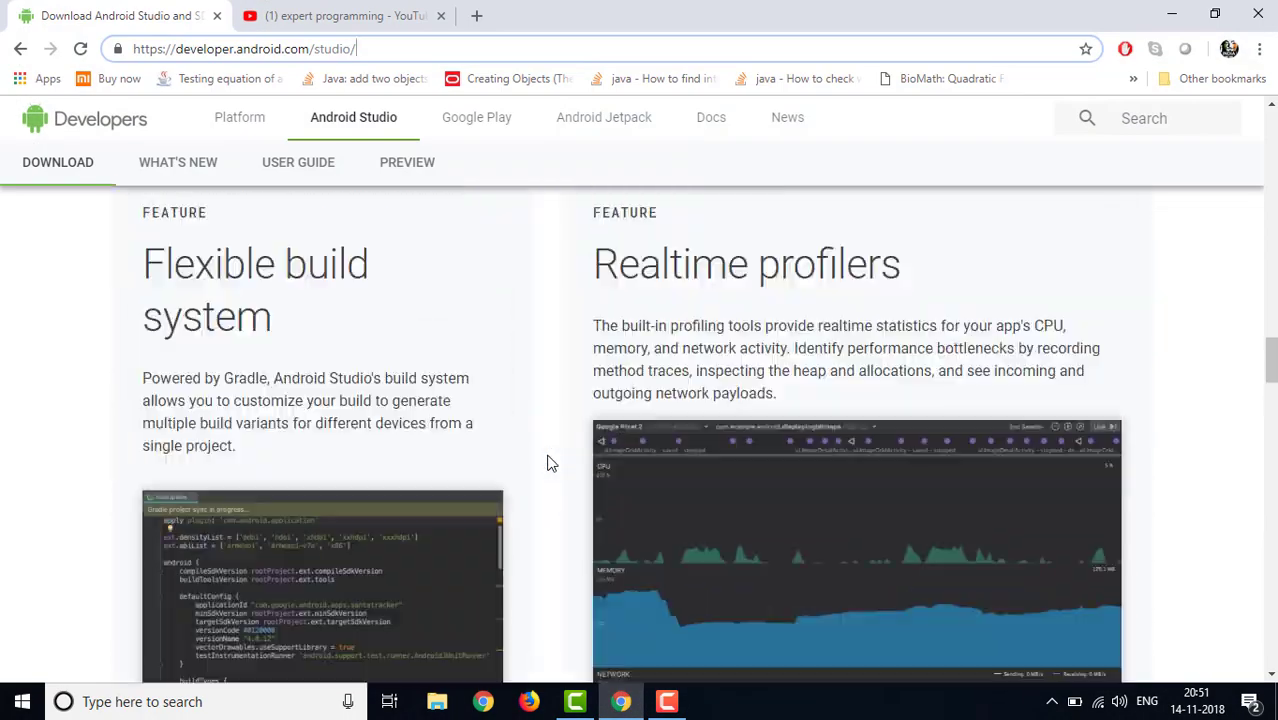
scroll(548, 463, up, 10)
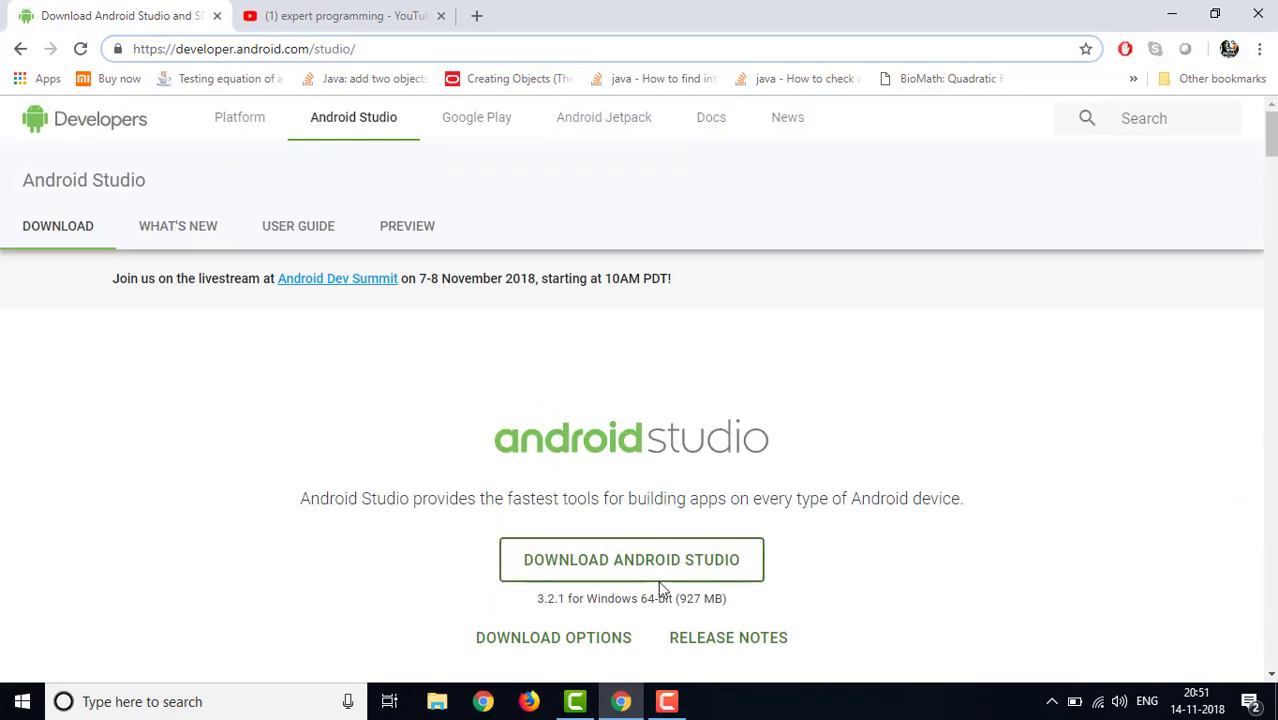
scroll(660, 590, down, 3)
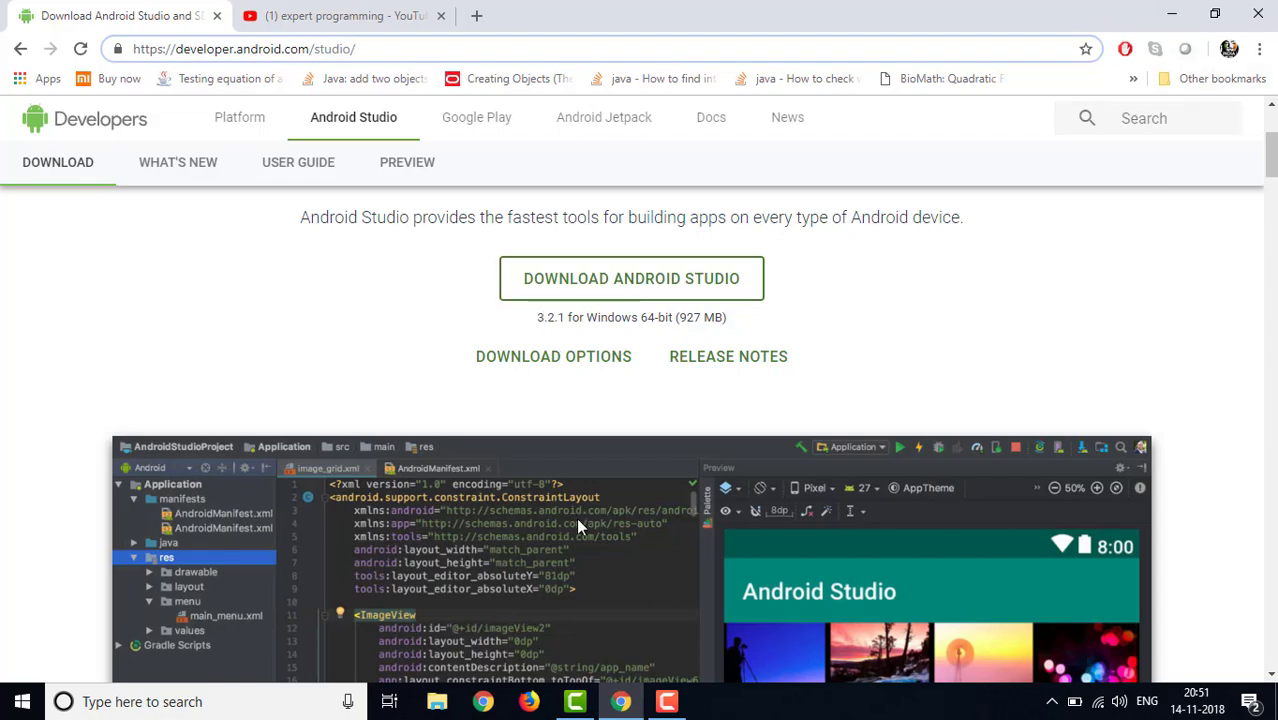
scroll(576, 517, down, 20)
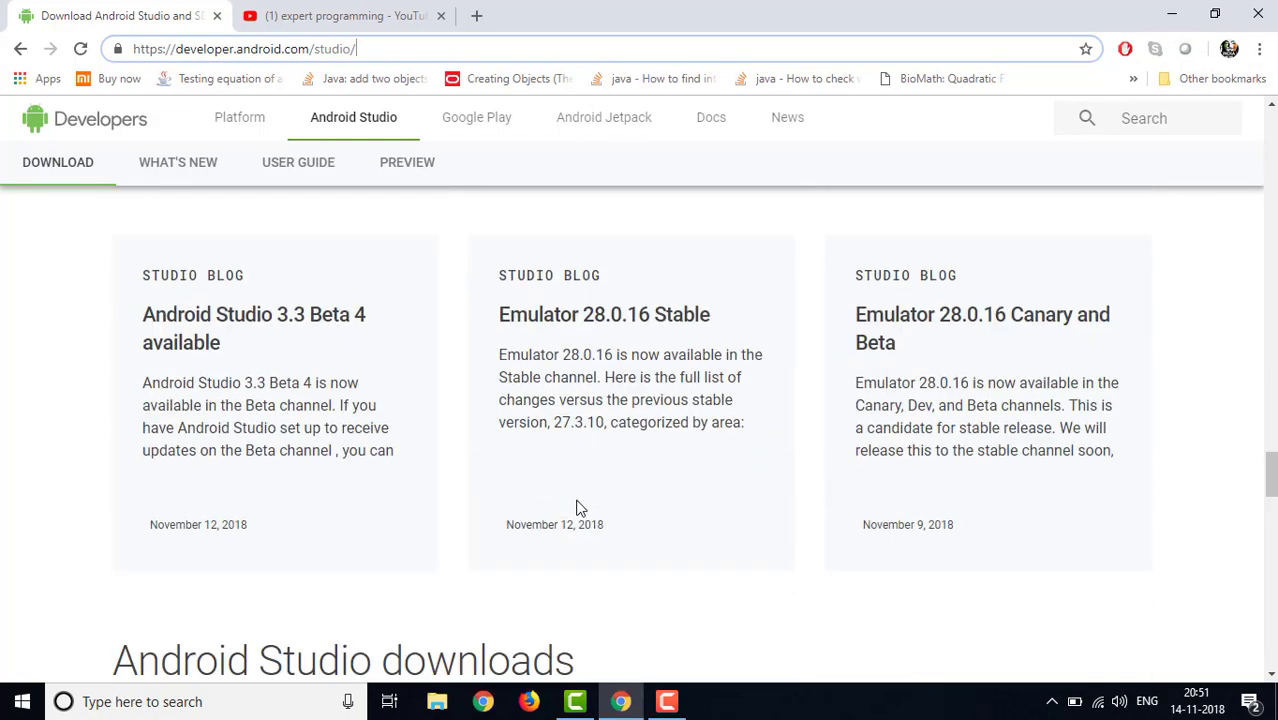
scroll(578, 507, down, 11)
scroll(578, 507, up, 5)
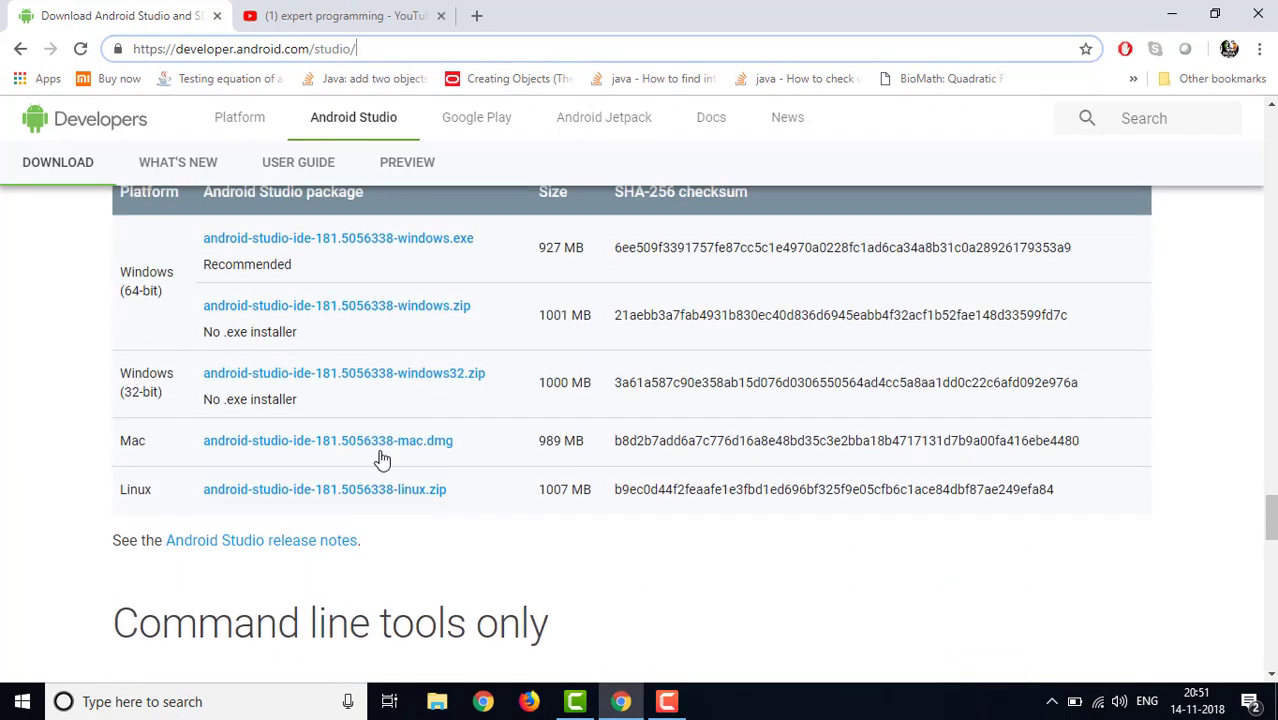
scroll(168, 433, up, 2)
scroll(179, 511, down, 1)
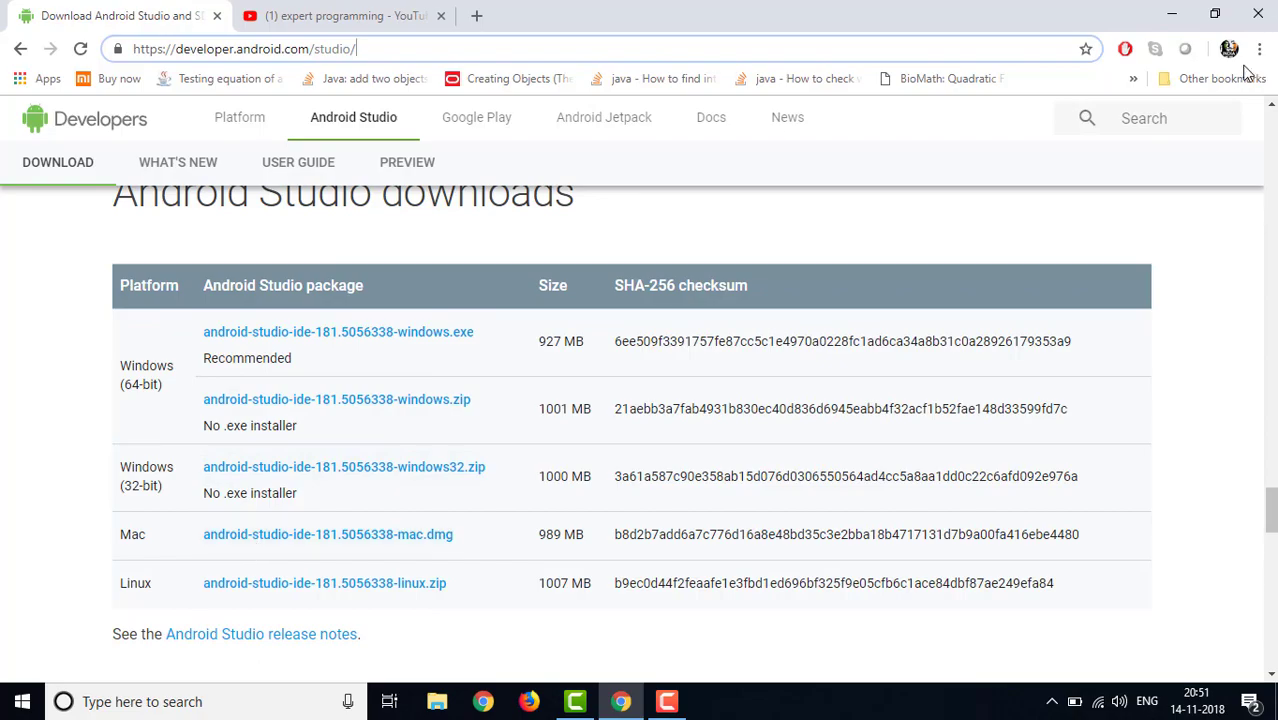
- Return to the desktop and launch the installer android-studio-ide-181.5056338-windows.exe
click(1171, 14)
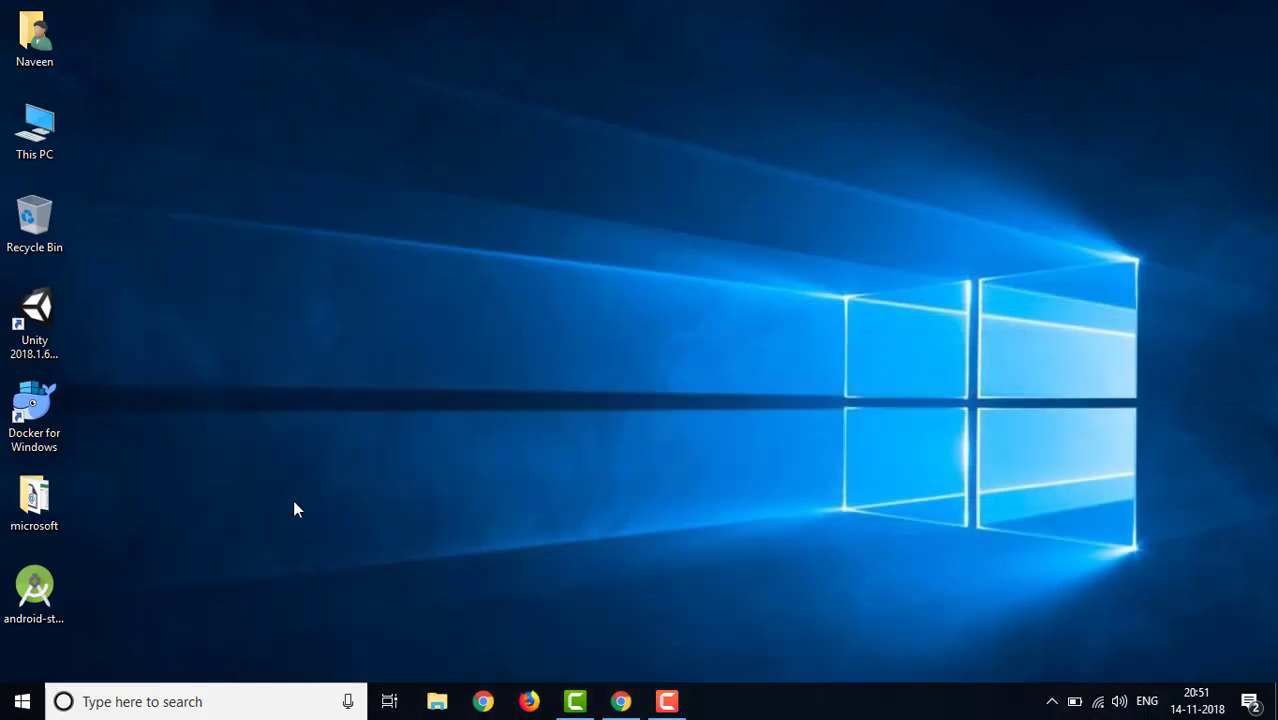
double_click(52, 580)
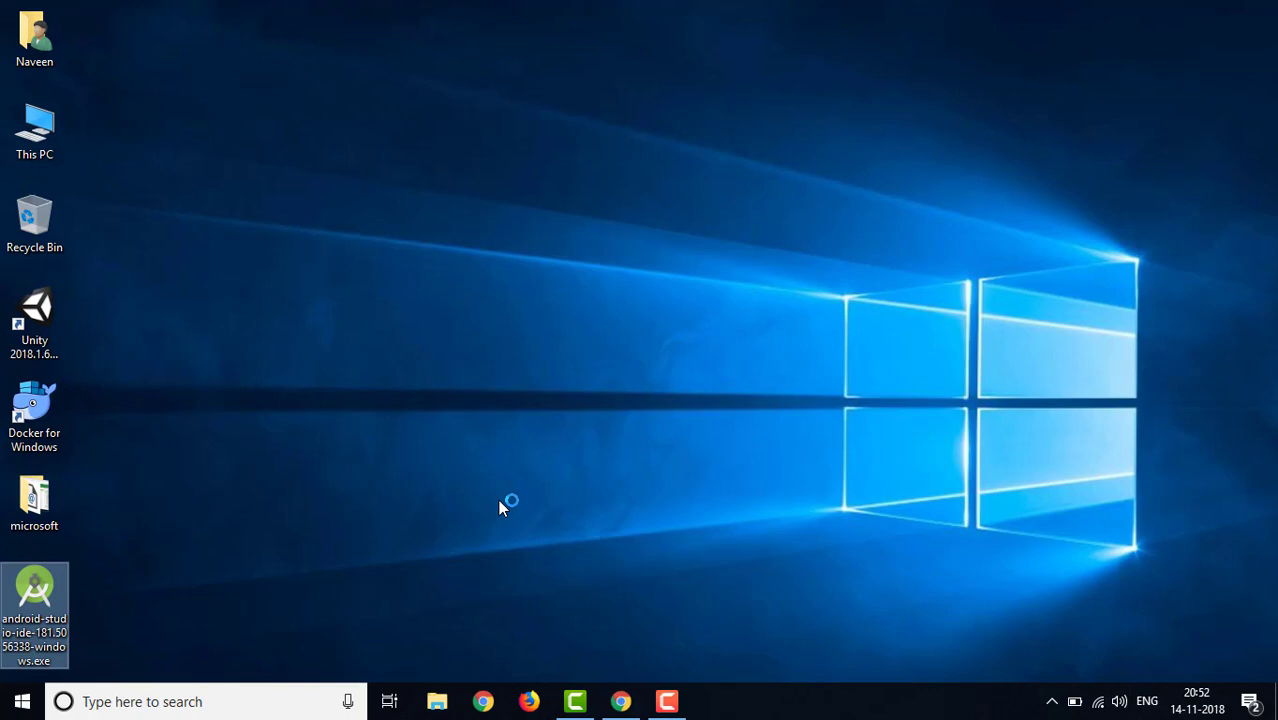
- Switch to Chrome and look through the home, channels and videos sections of the expert programming YouTube channel
click(621, 702)
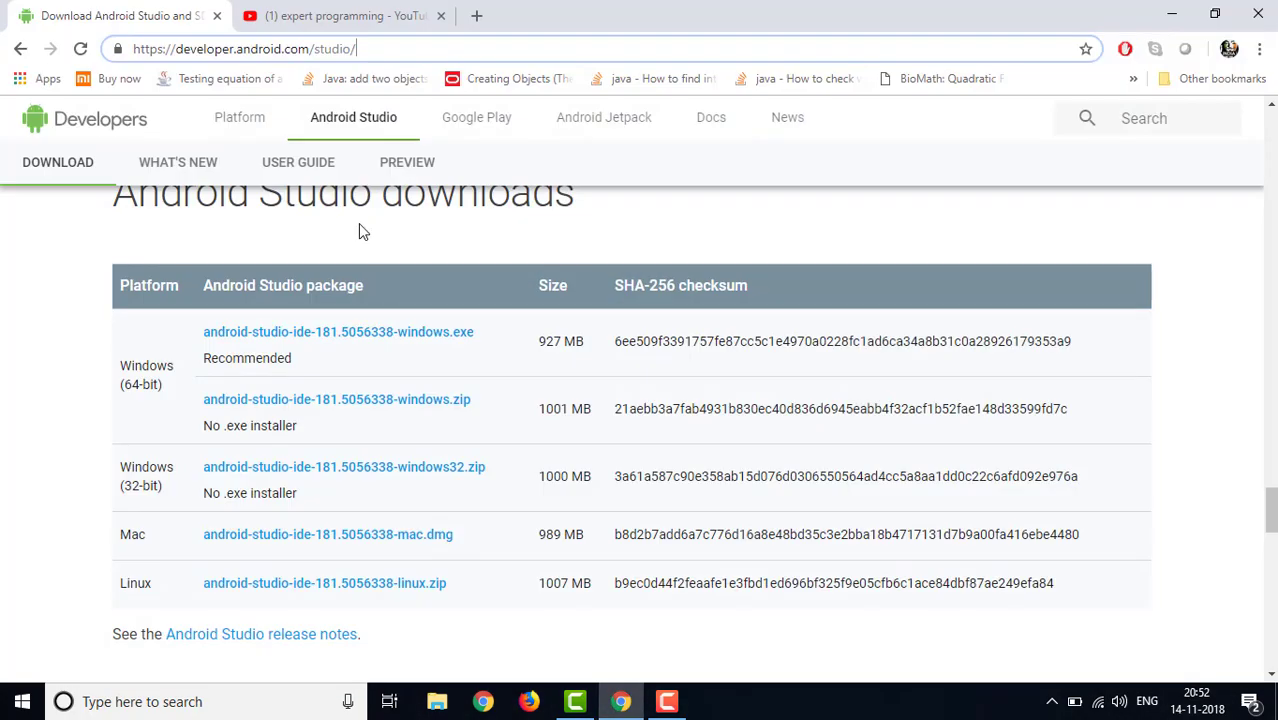
click(348, 15)
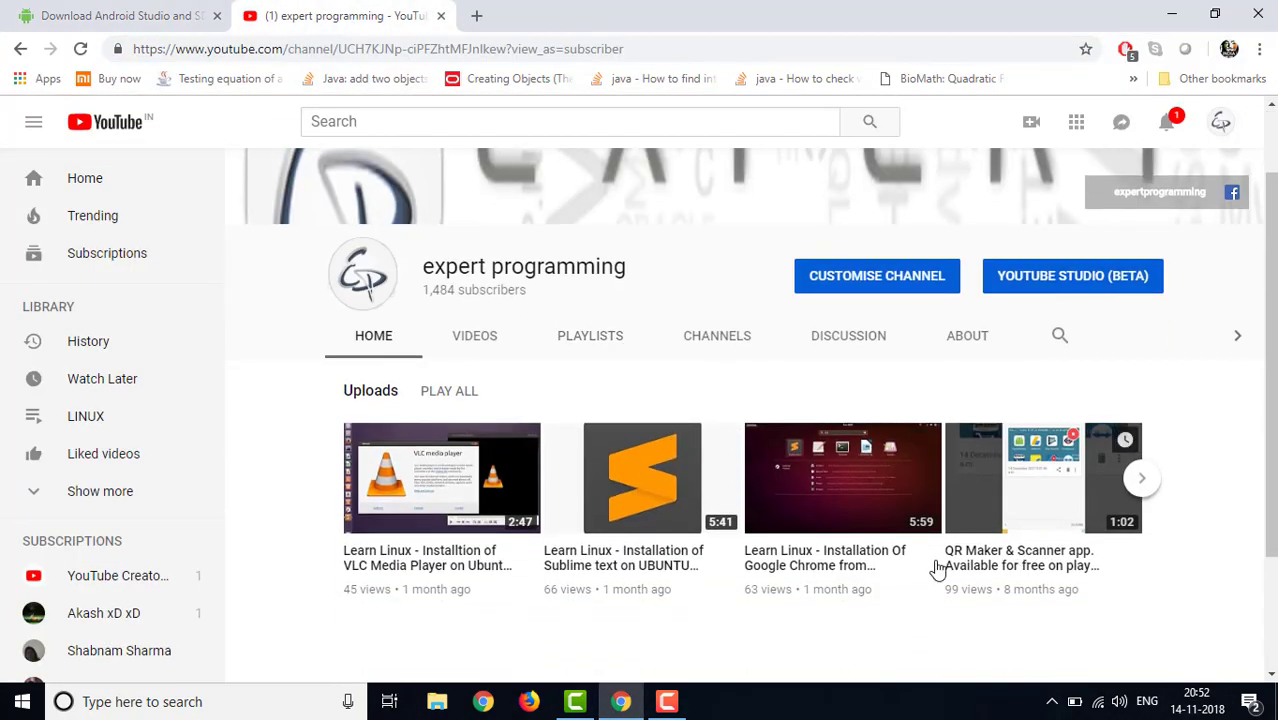
scroll(830, 550, down, 2)
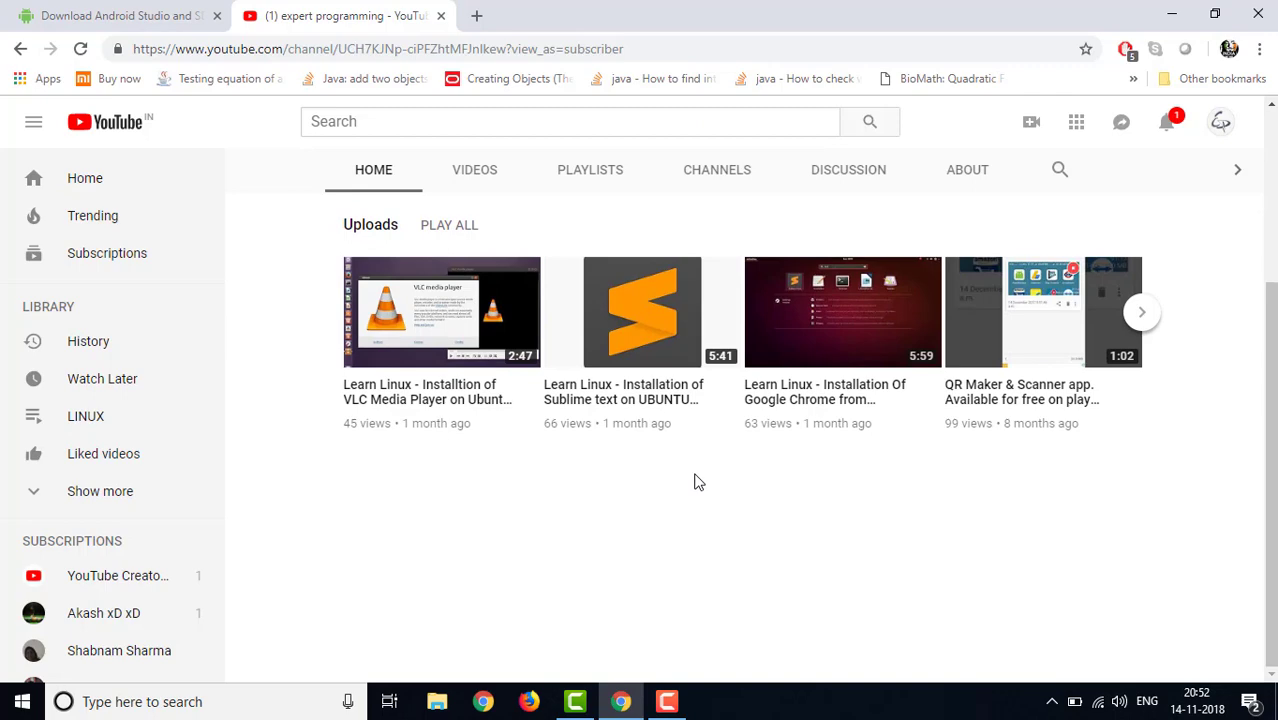
scroll(697, 482, up, 2)
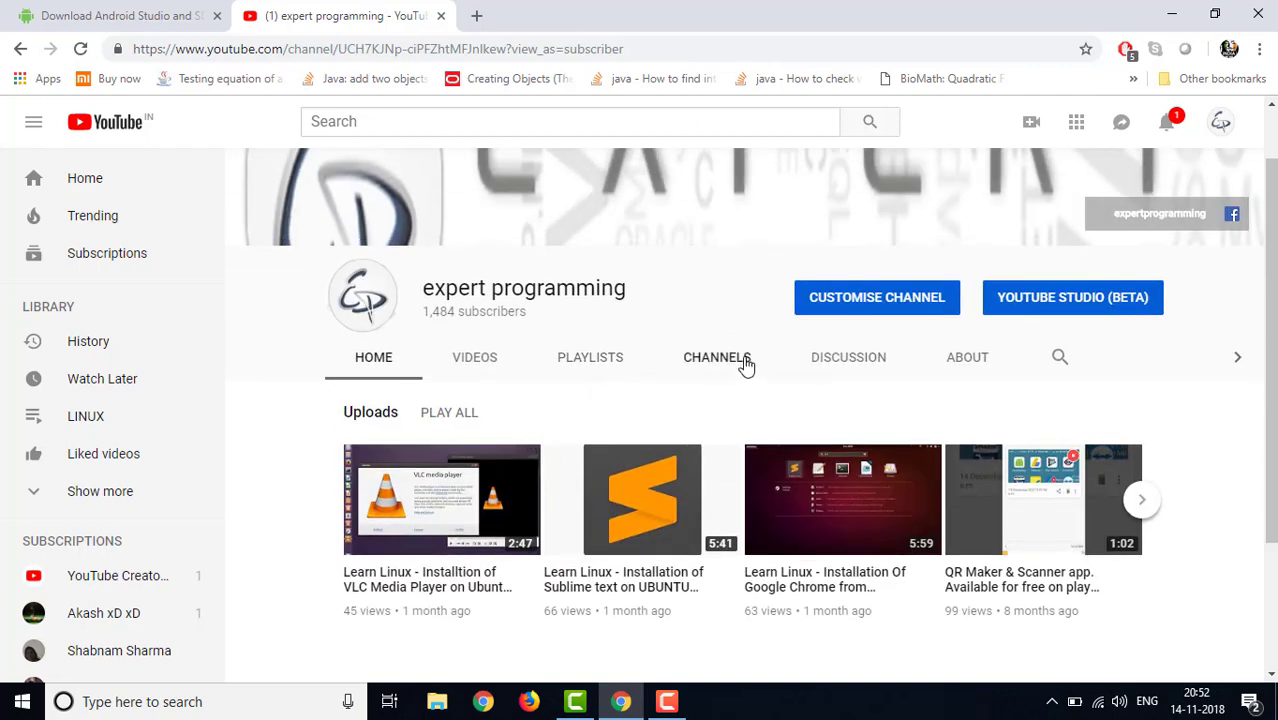
click(745, 366)
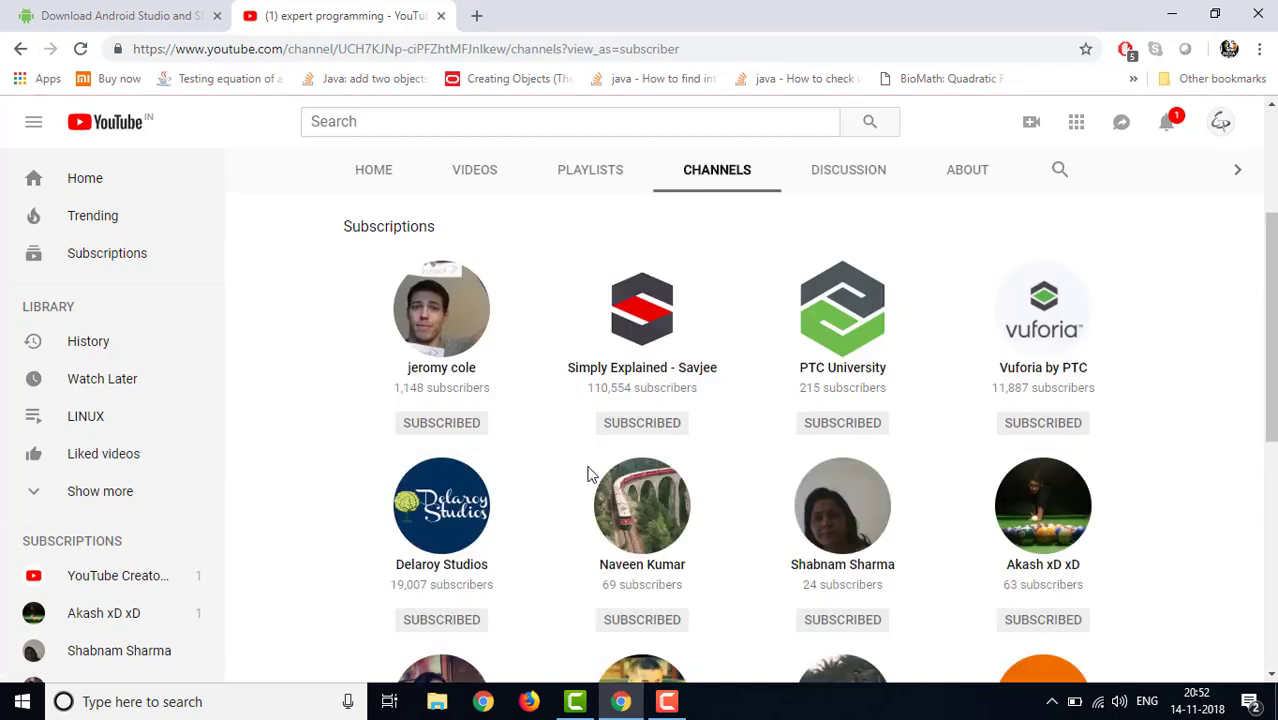
scroll(560, 440, up, 3)
click(474, 434)
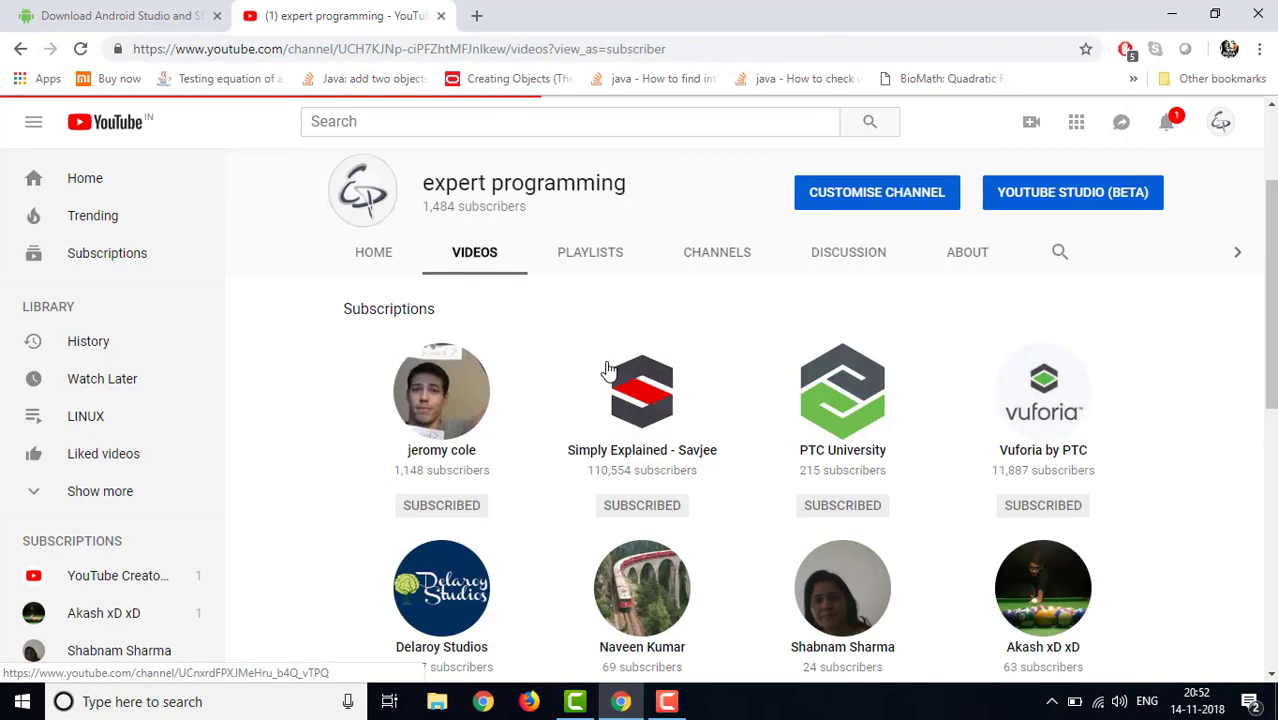
- Open the channel's playlists and examine the full list of created playlists
click(605, 440)
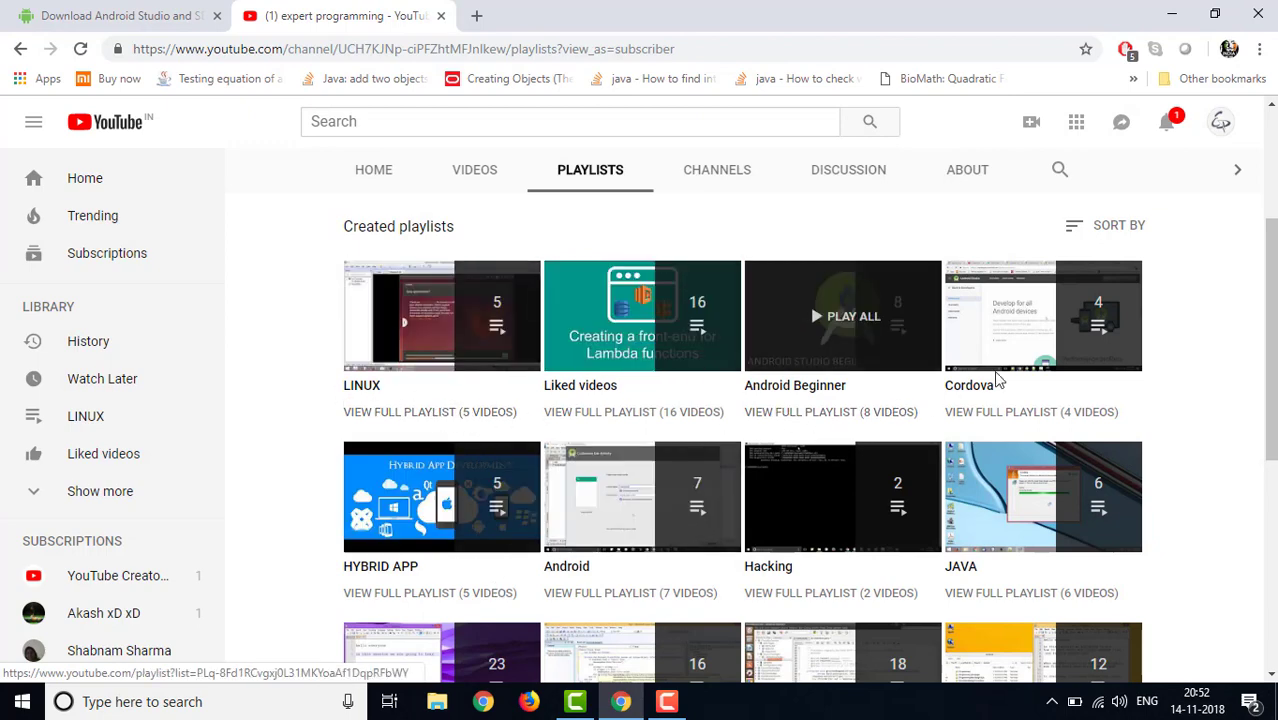
scroll(1010, 350, down, 1)
scroll(880, 450, down, 1)
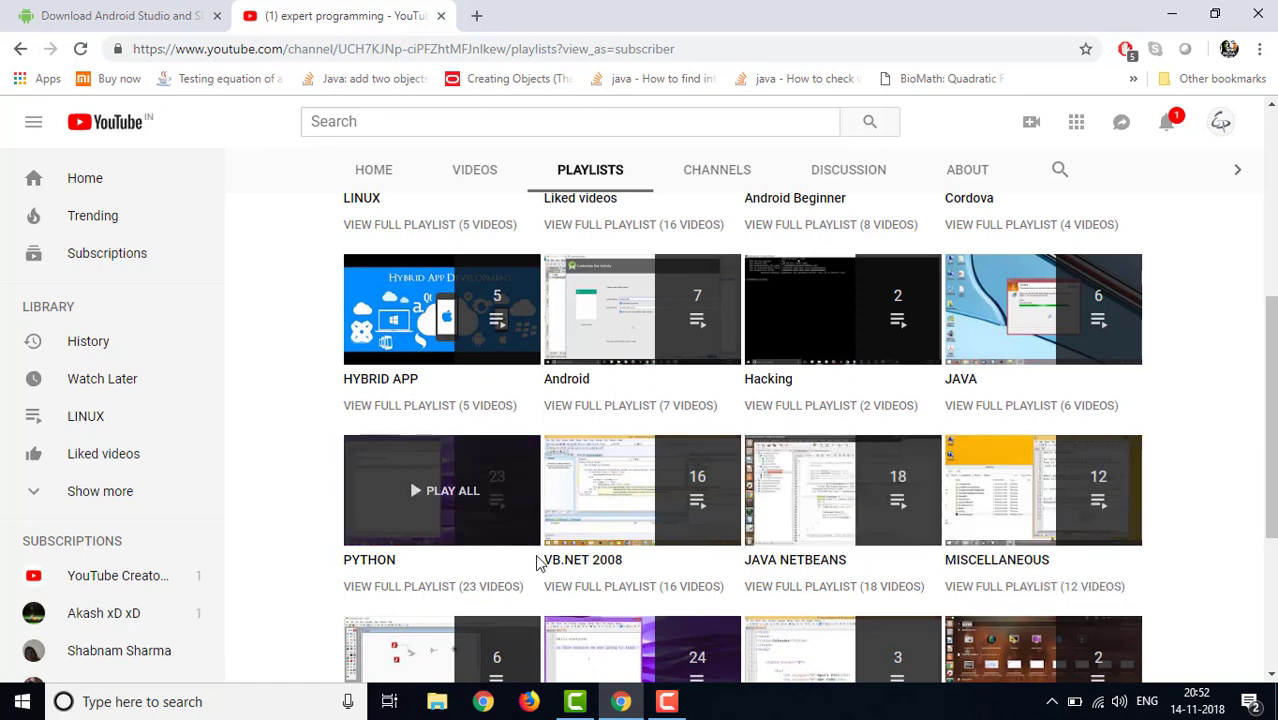
scroll(537, 563, down, 3)
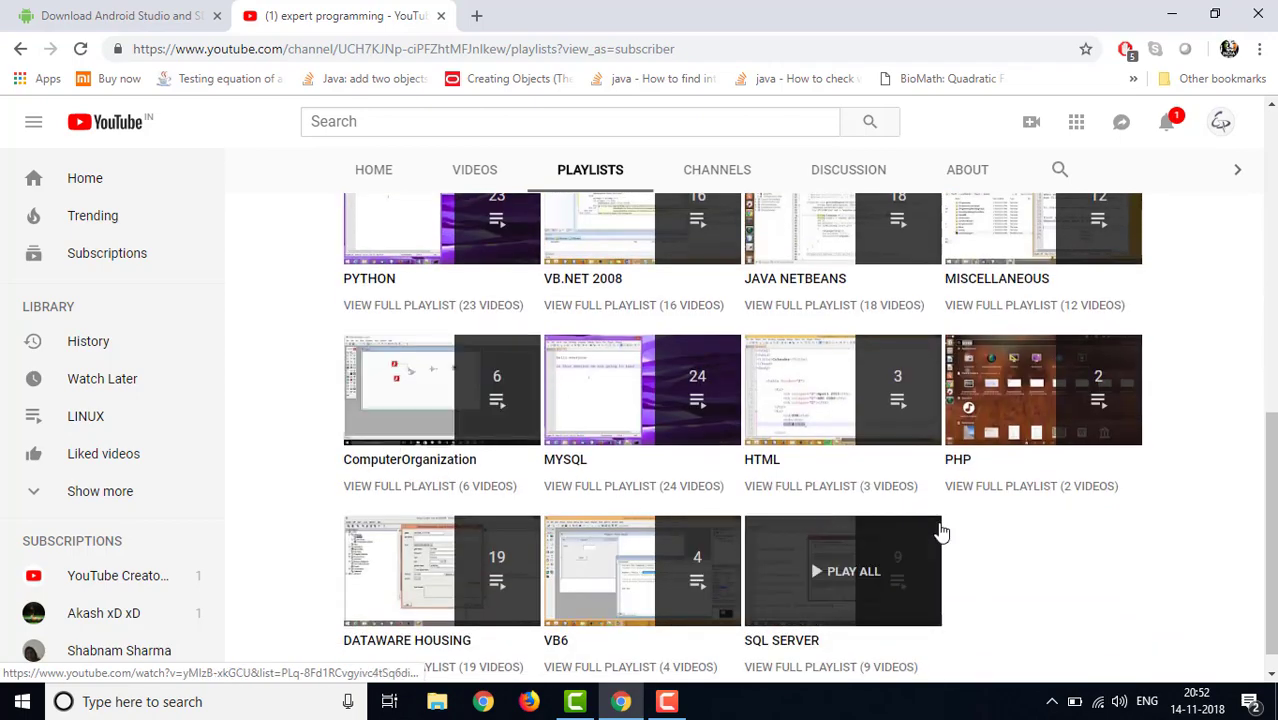
scroll(940, 532, up, 7)
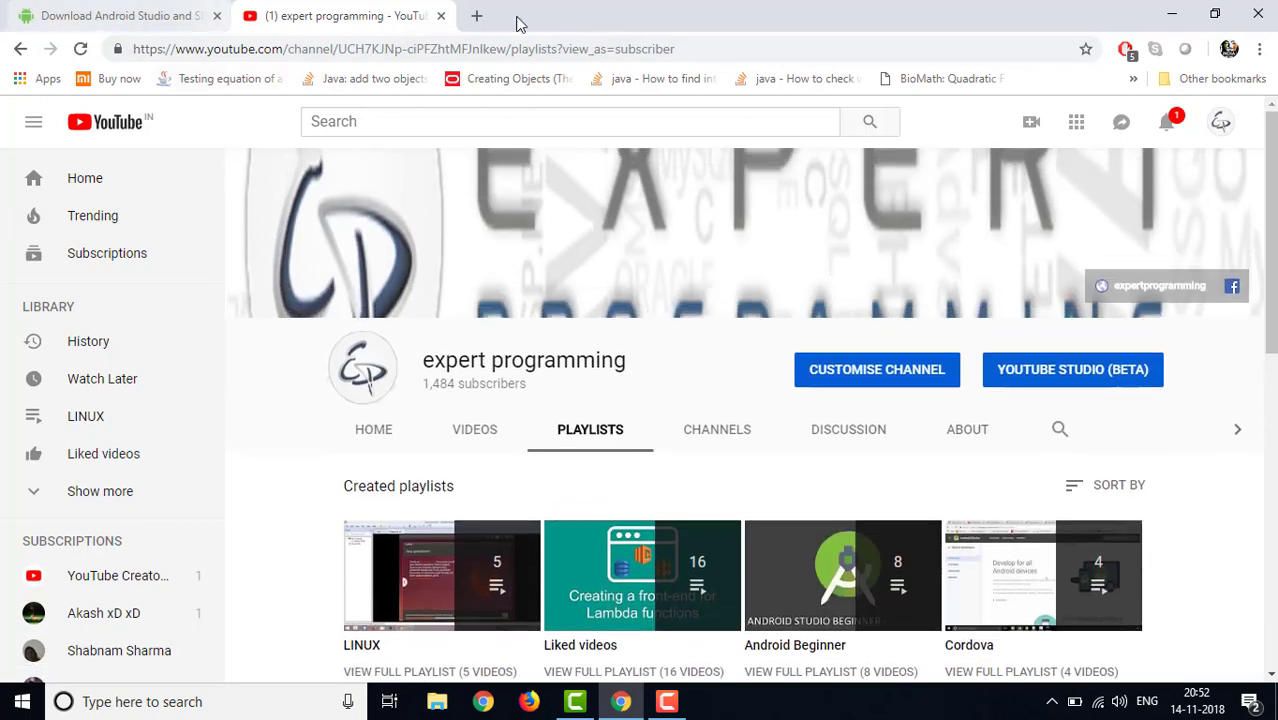
- Return to the desktop and allow the Android Studio installer to run in the security warning
click(1172, 22)
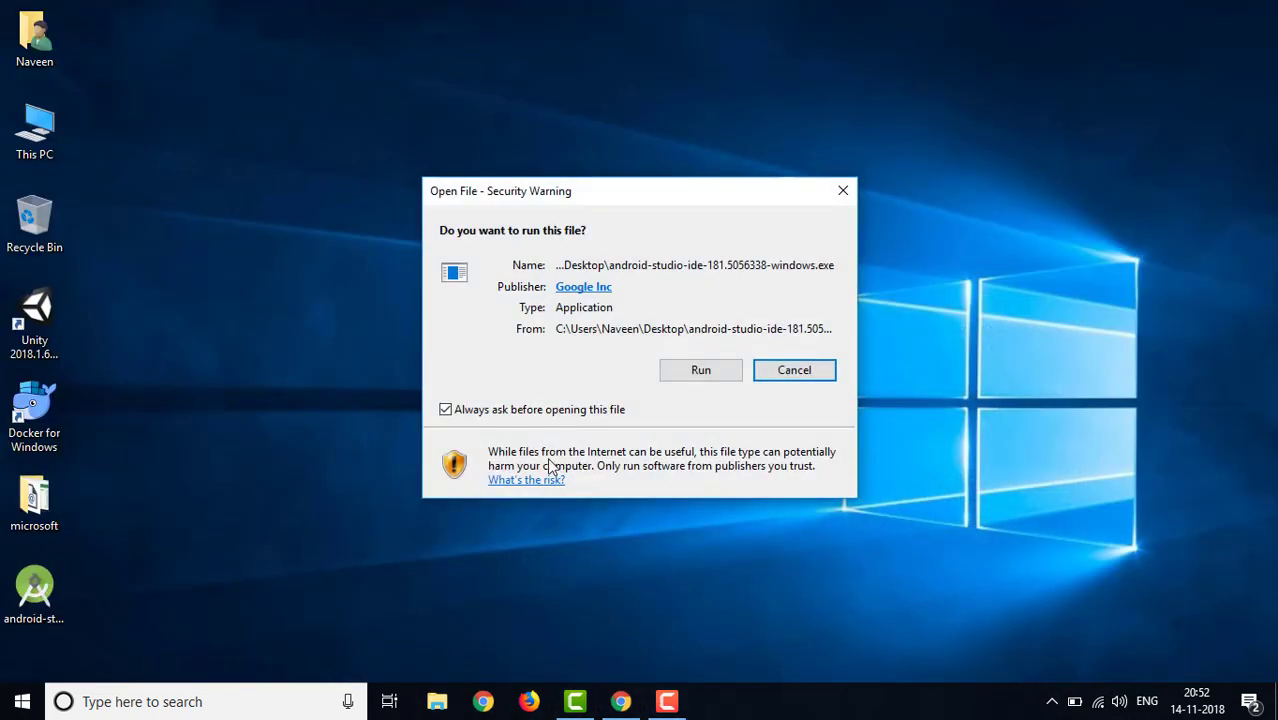
click(701, 369)
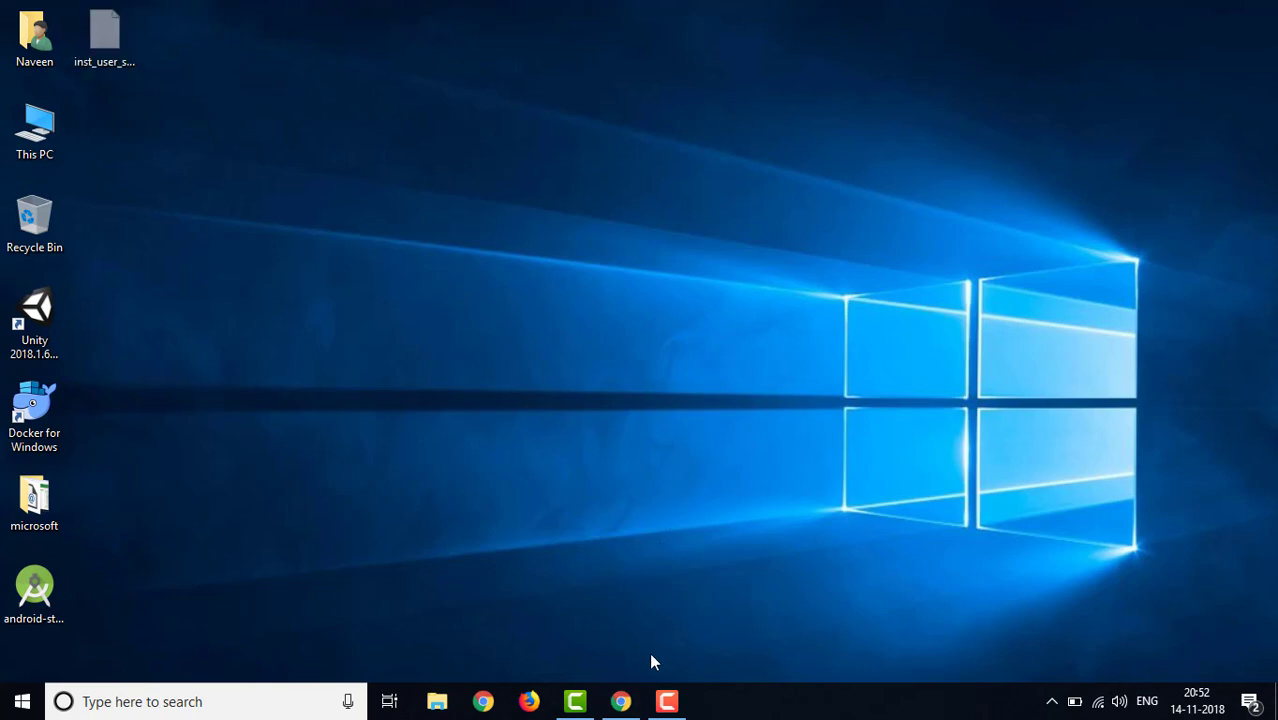
mouse_move(666, 704)
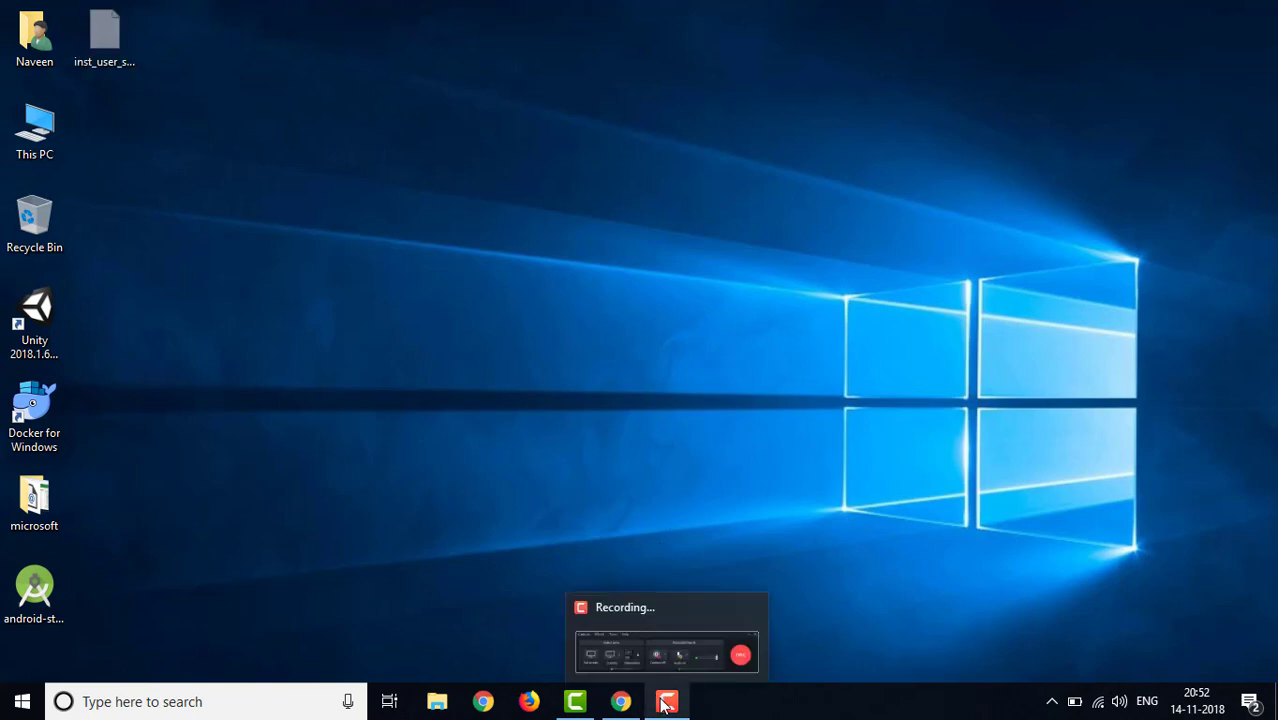
click(663, 704)
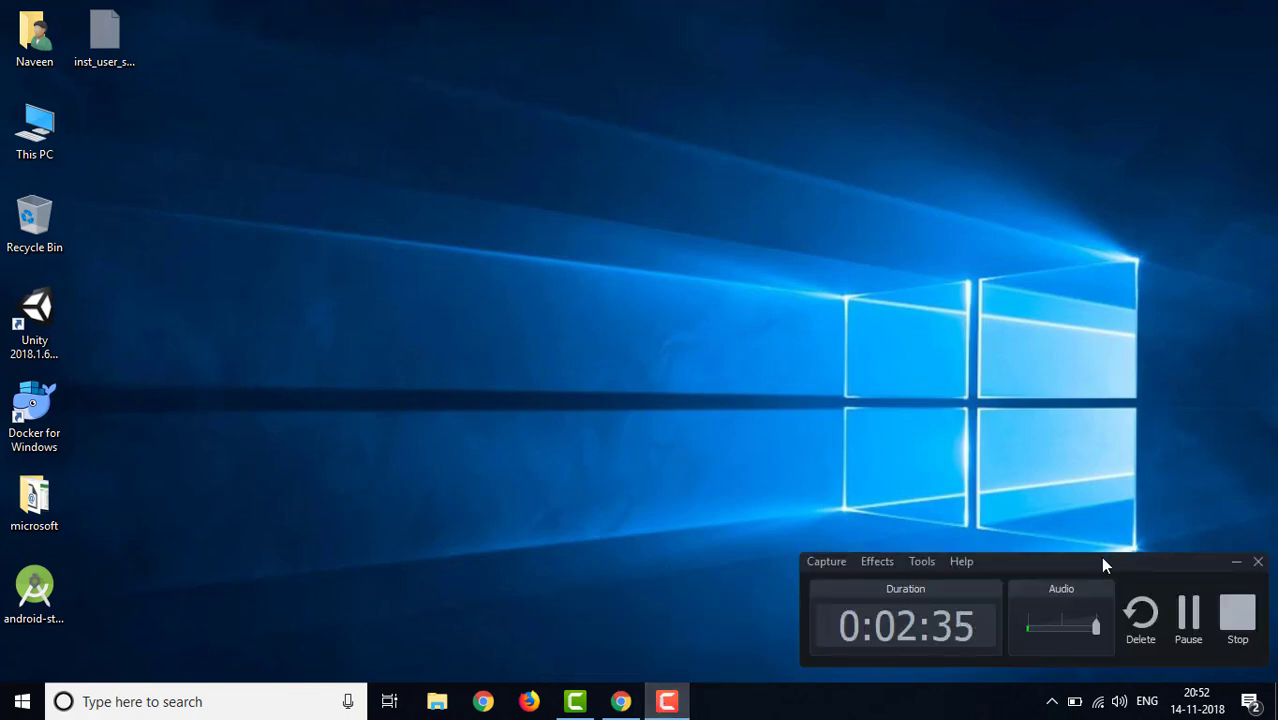
drag(1101, 560, 1108, 649)
click(1243, 644)
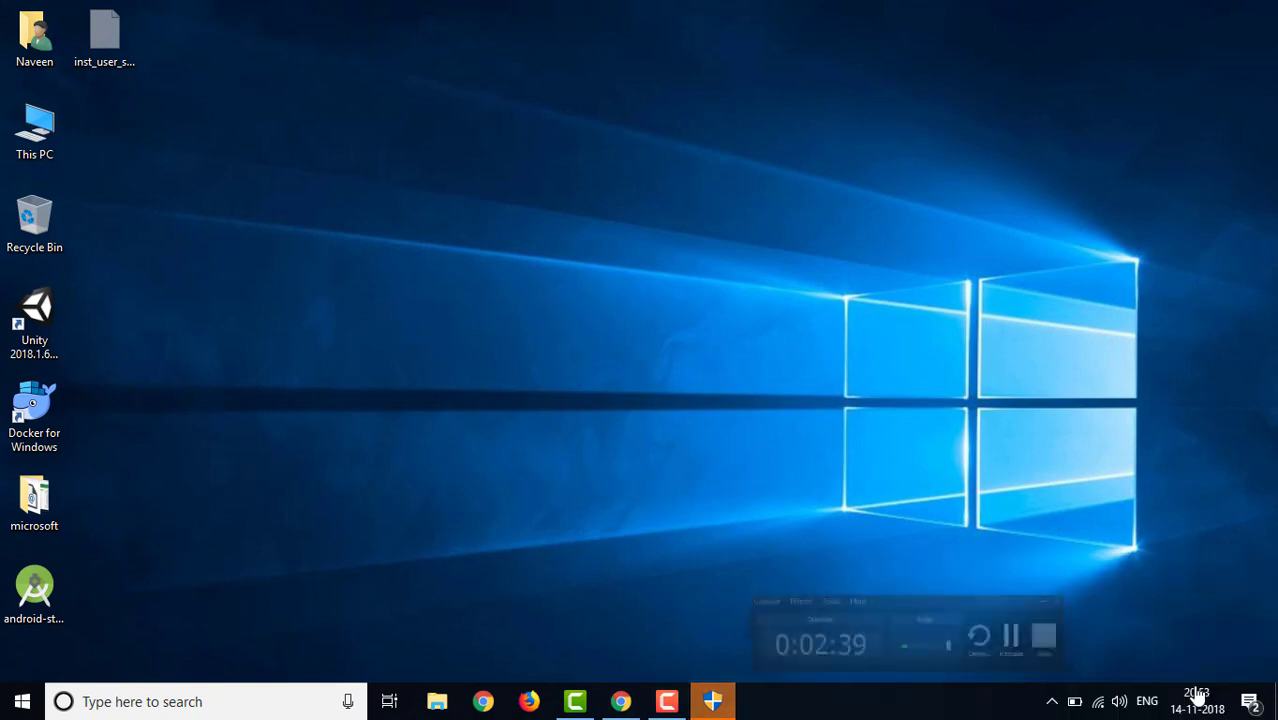
click(669, 705)
click(669, 705)
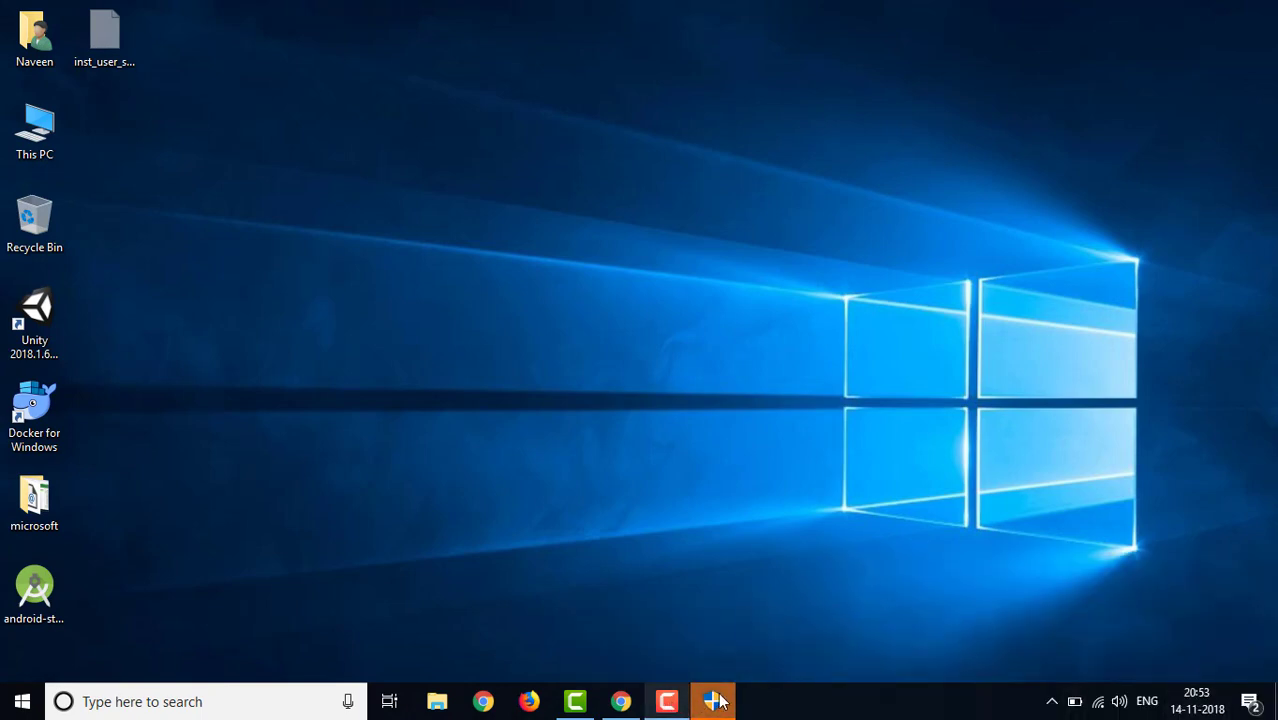
- Open the installer's pending permission request and continue setup with the Android Studio and Android Virtual Device components selected
click(720, 701)
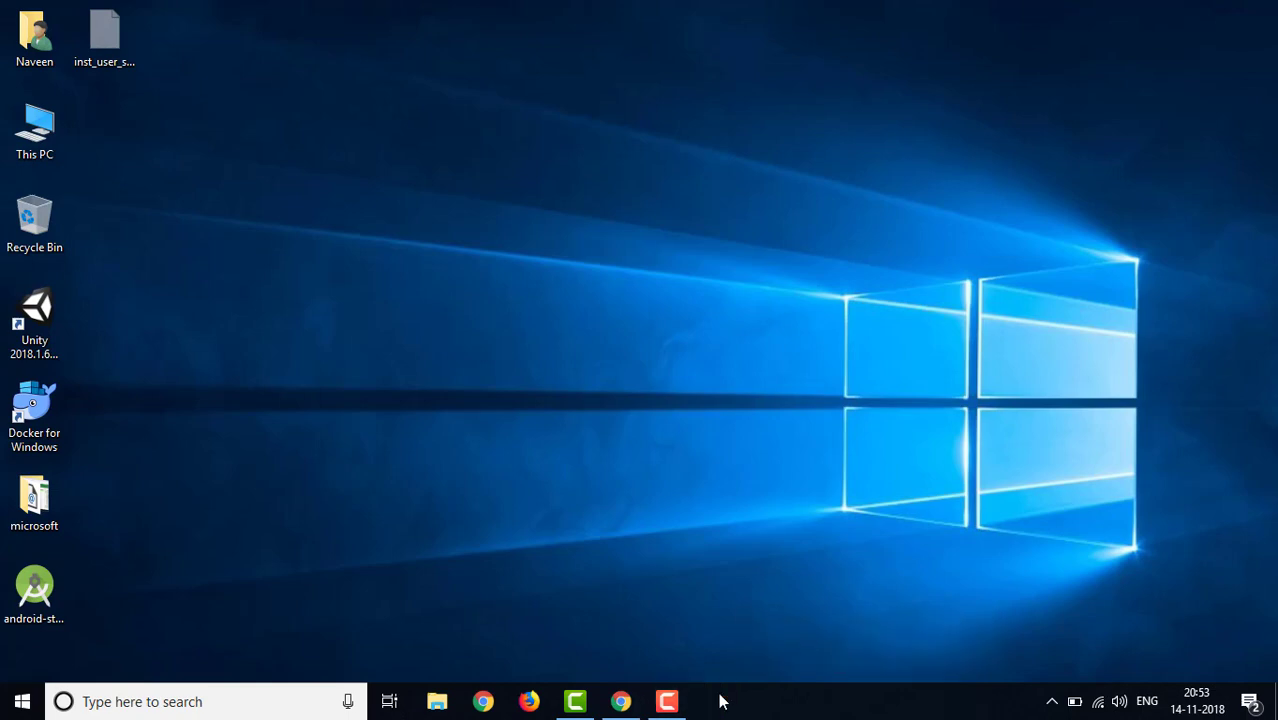
click(667, 700)
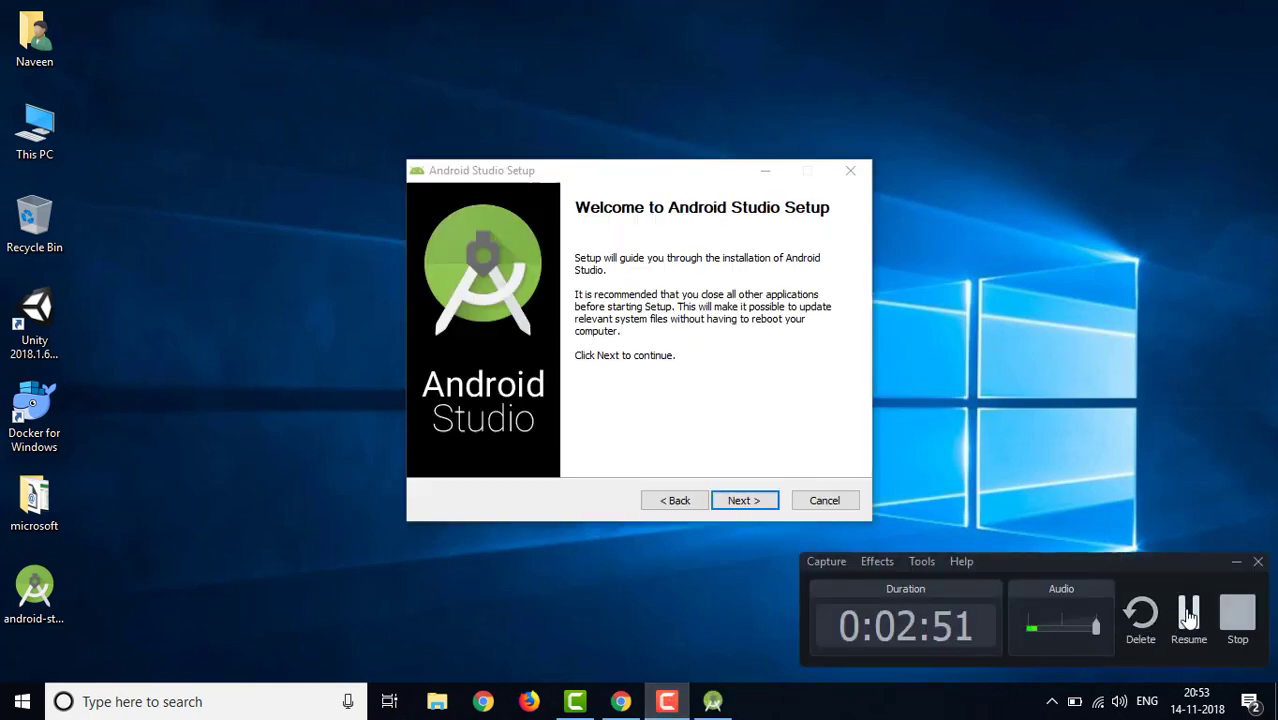
click(757, 500)
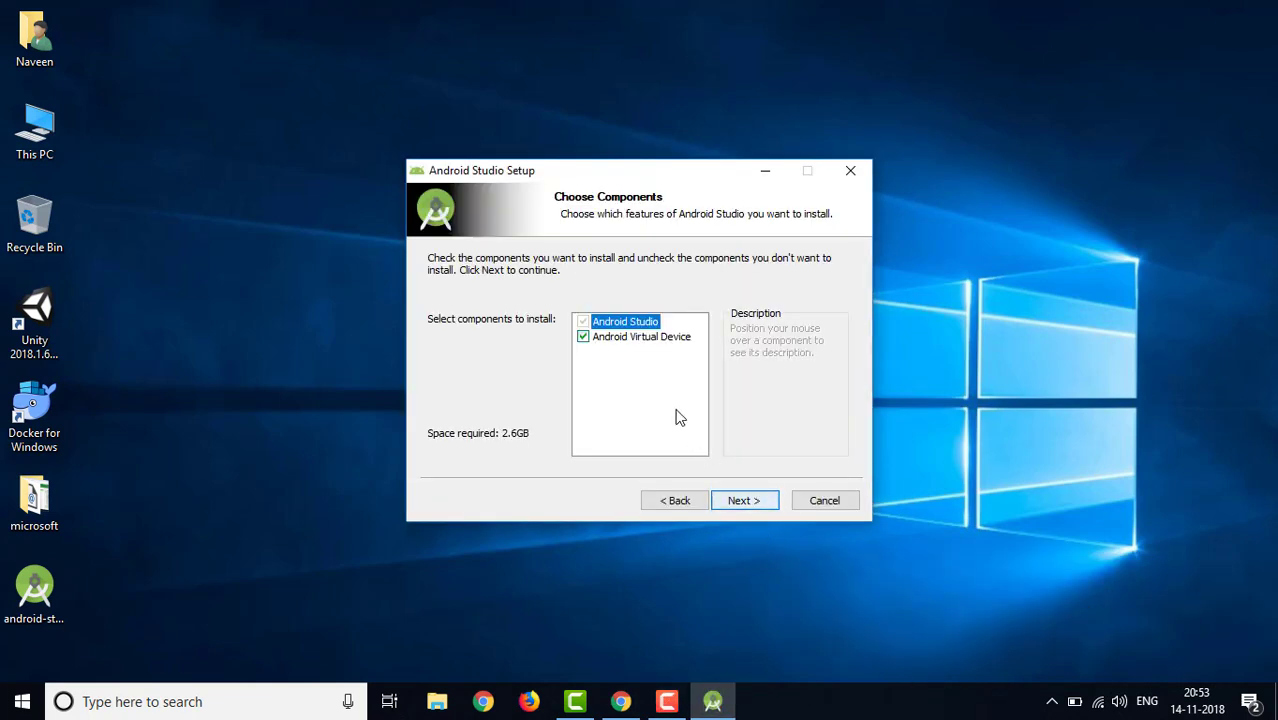
mouse_move(645, 343)
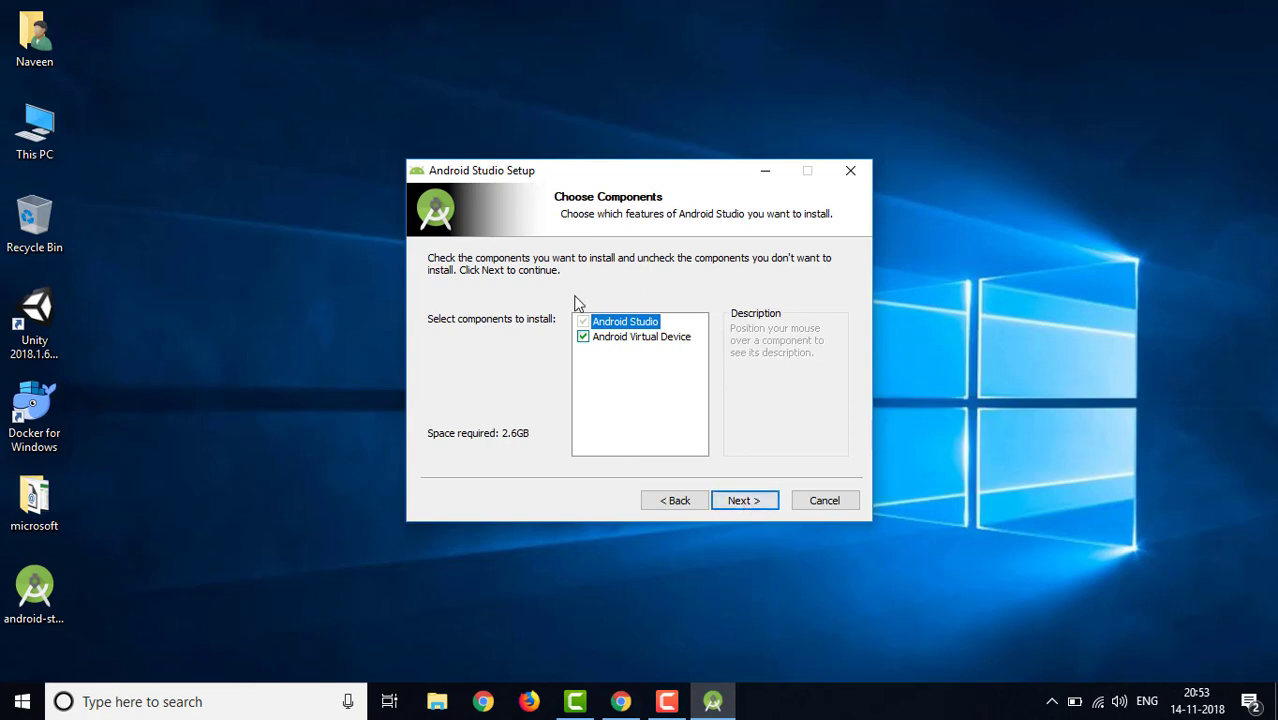
mouse_move(594, 328)
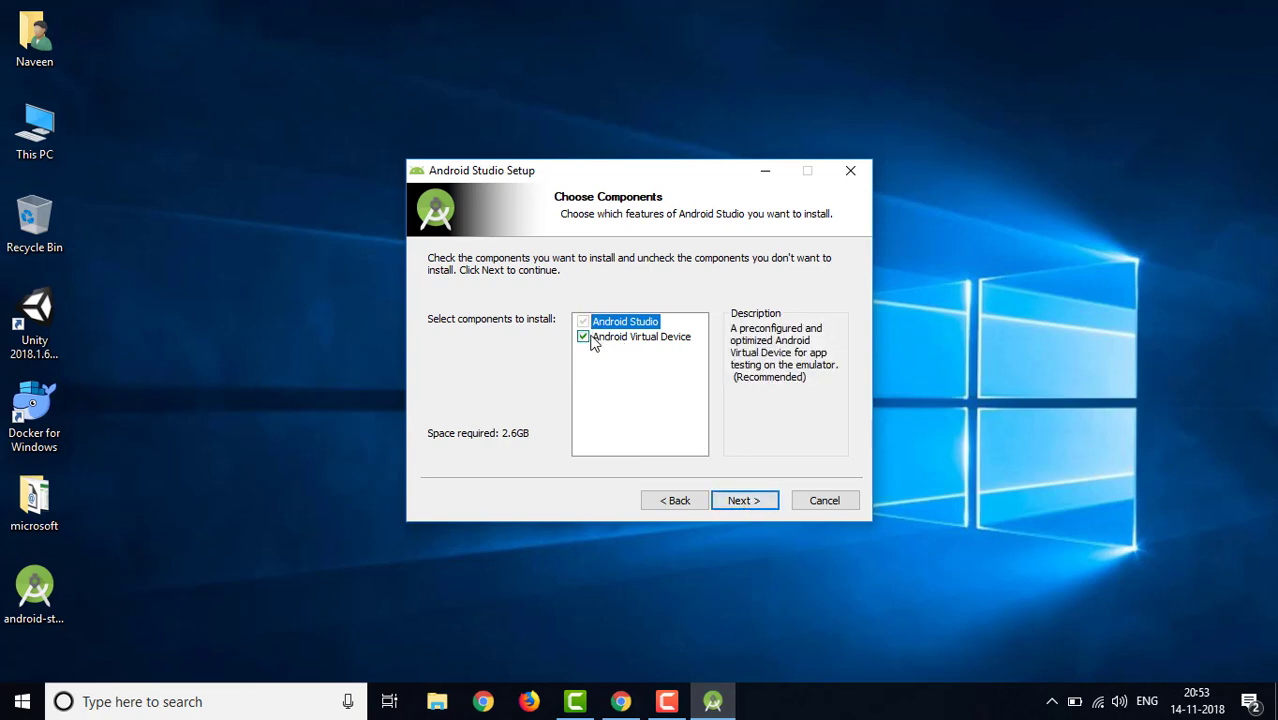
click(742, 505)
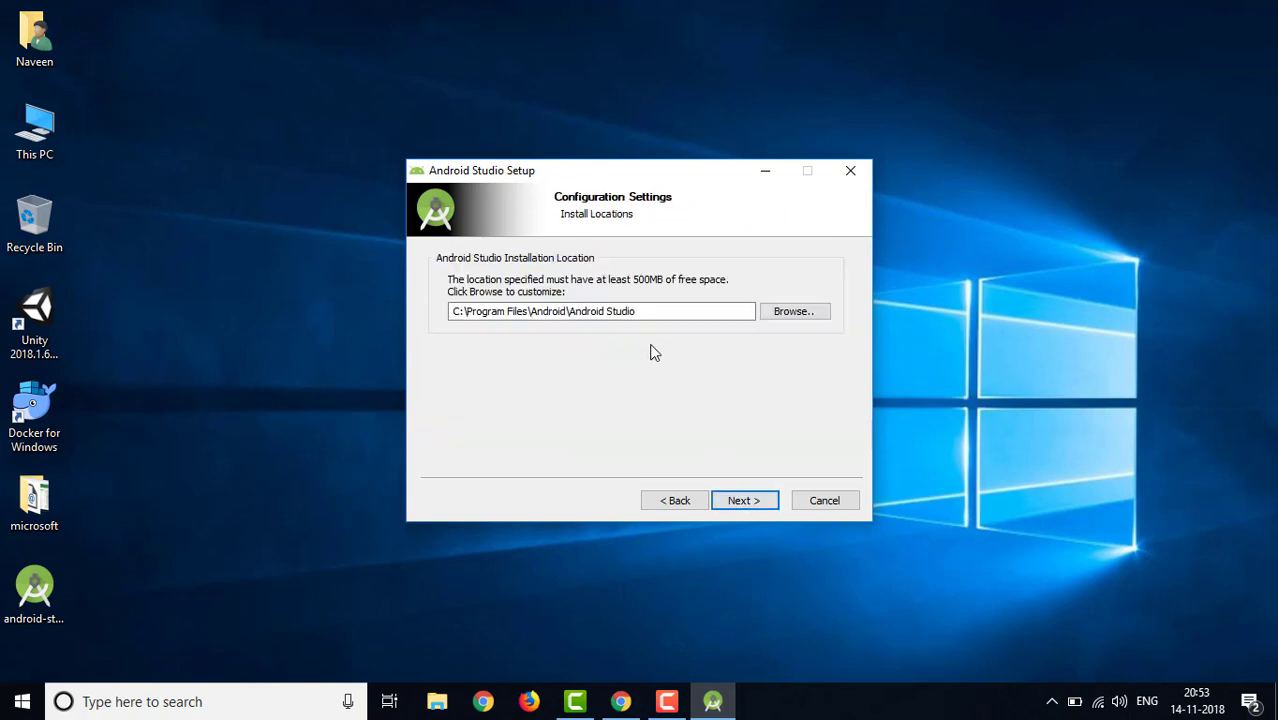
- Accept the location C:\Program Files\Android\Android Studio and the Android Studio Start Menu folder, and start the installation
drag(638, 311, 466, 312)
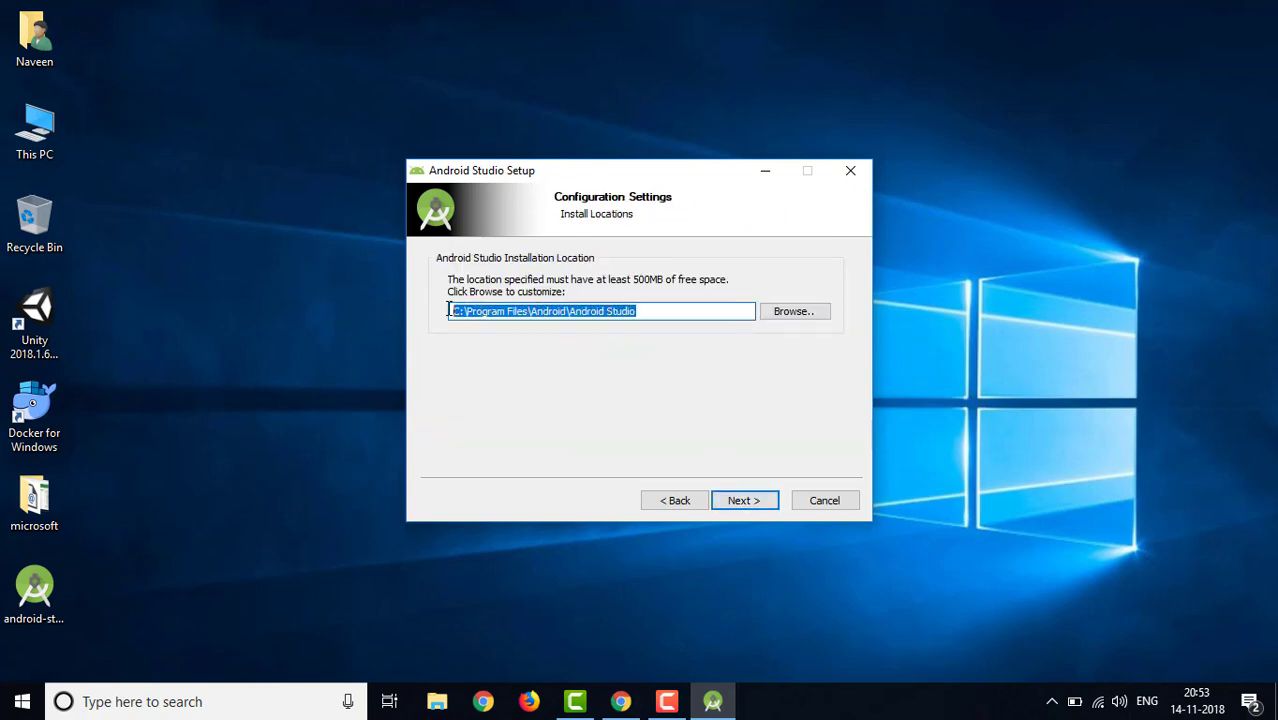
click(744, 502)
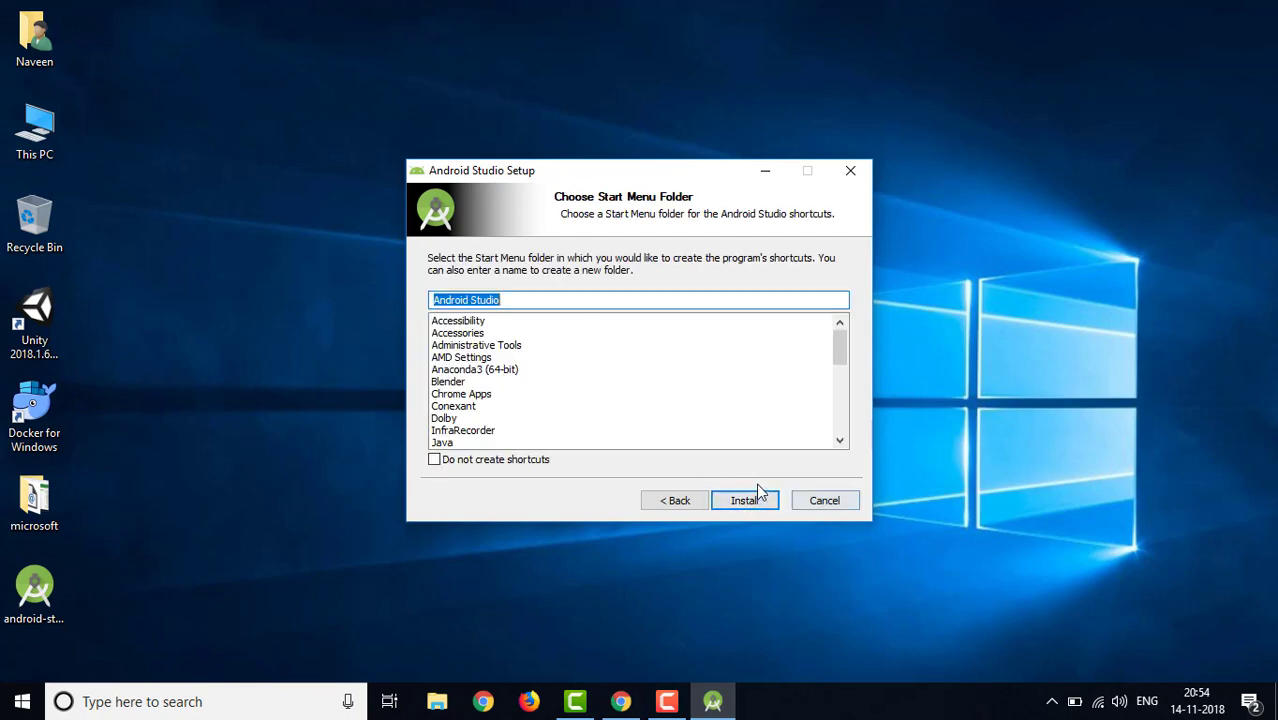
click(748, 492)
click(498, 306)
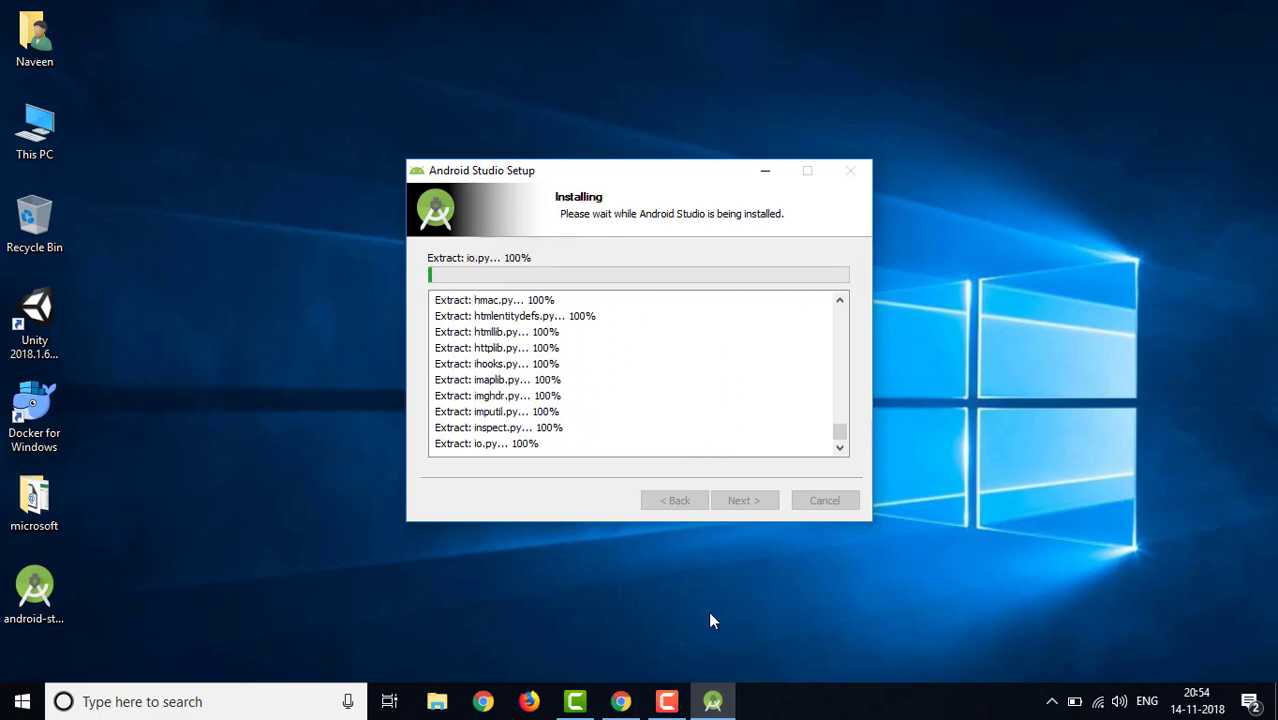
click(660, 705)
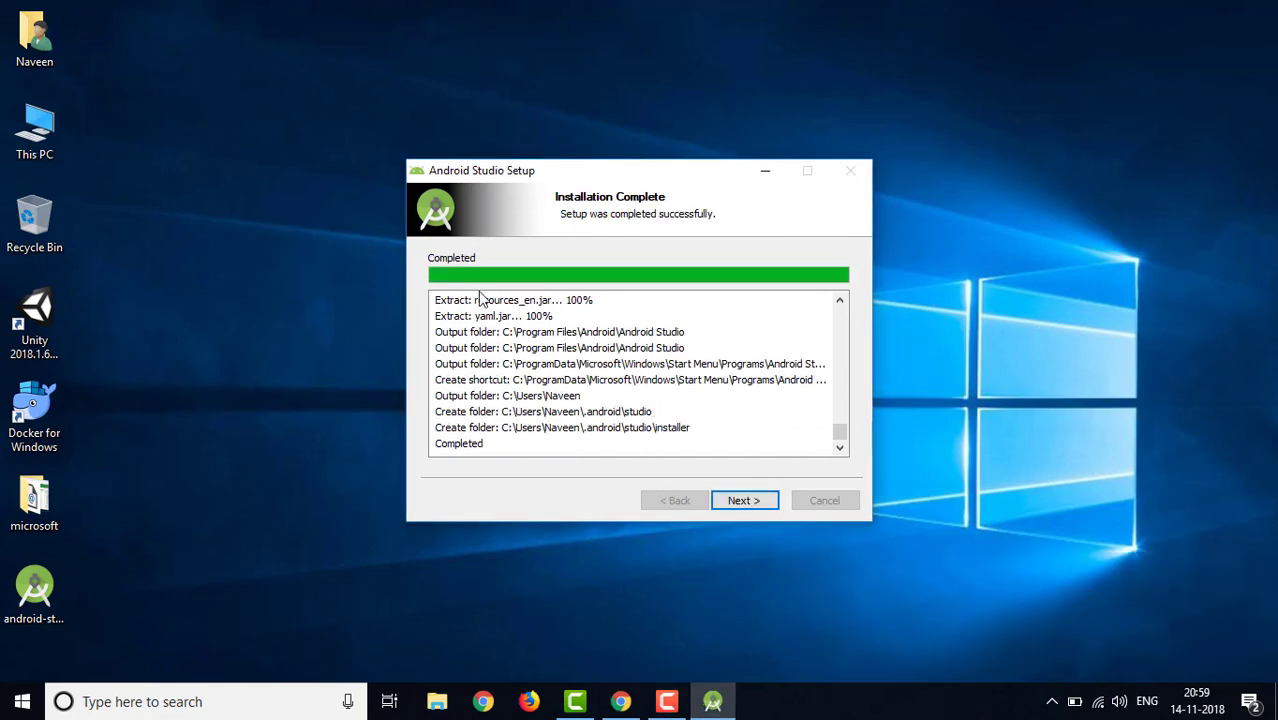
- Finish the completed setup with the Start Android Studio option enabled so that the program launches
click(740, 508)
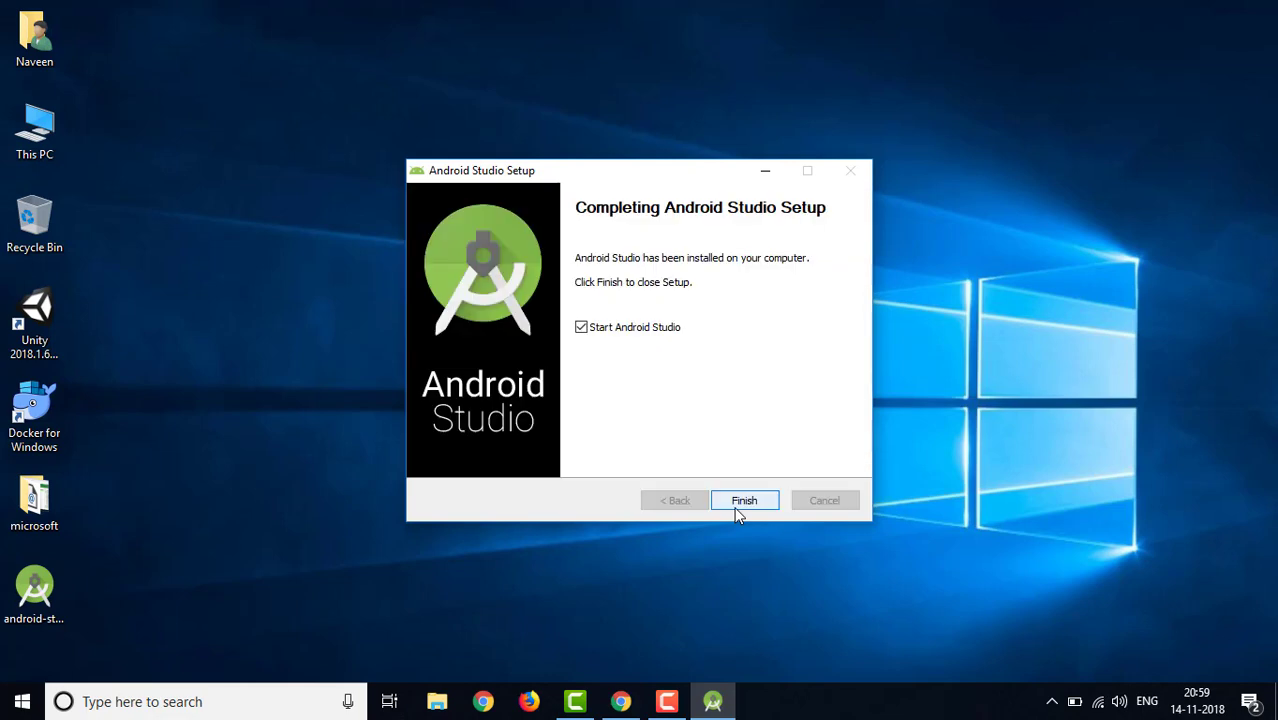
click(752, 503)
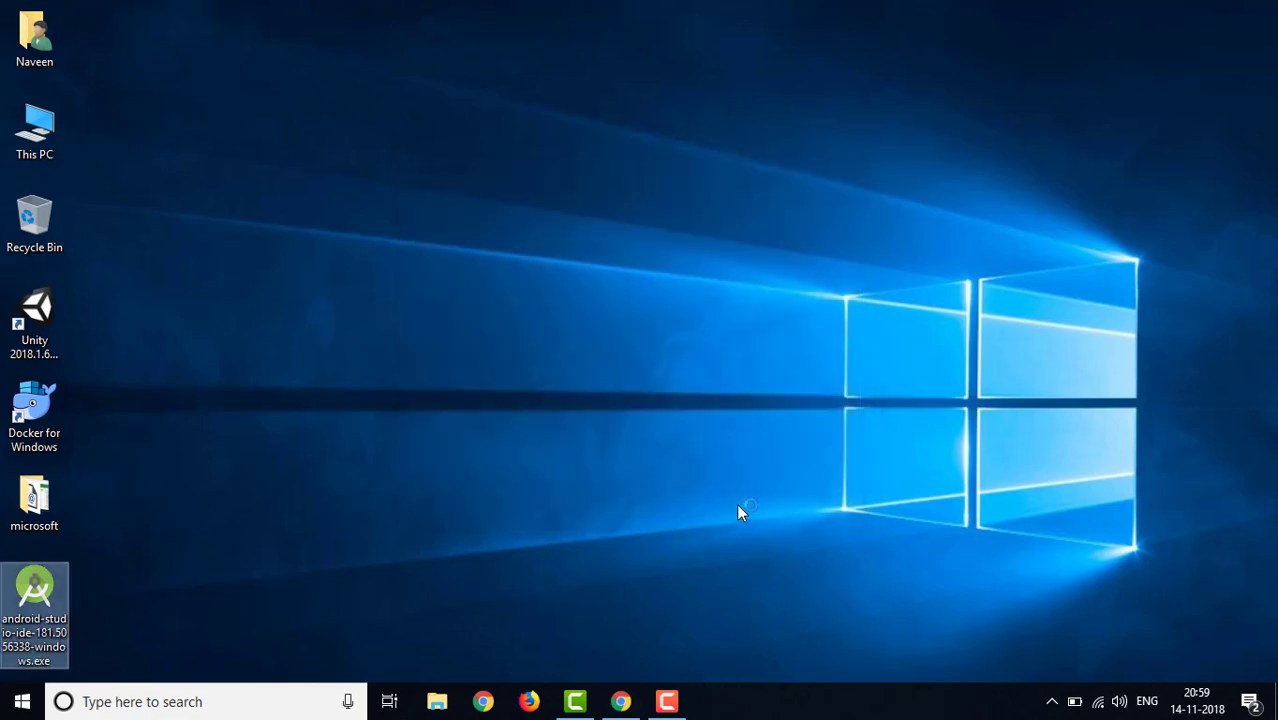
click(666, 704)
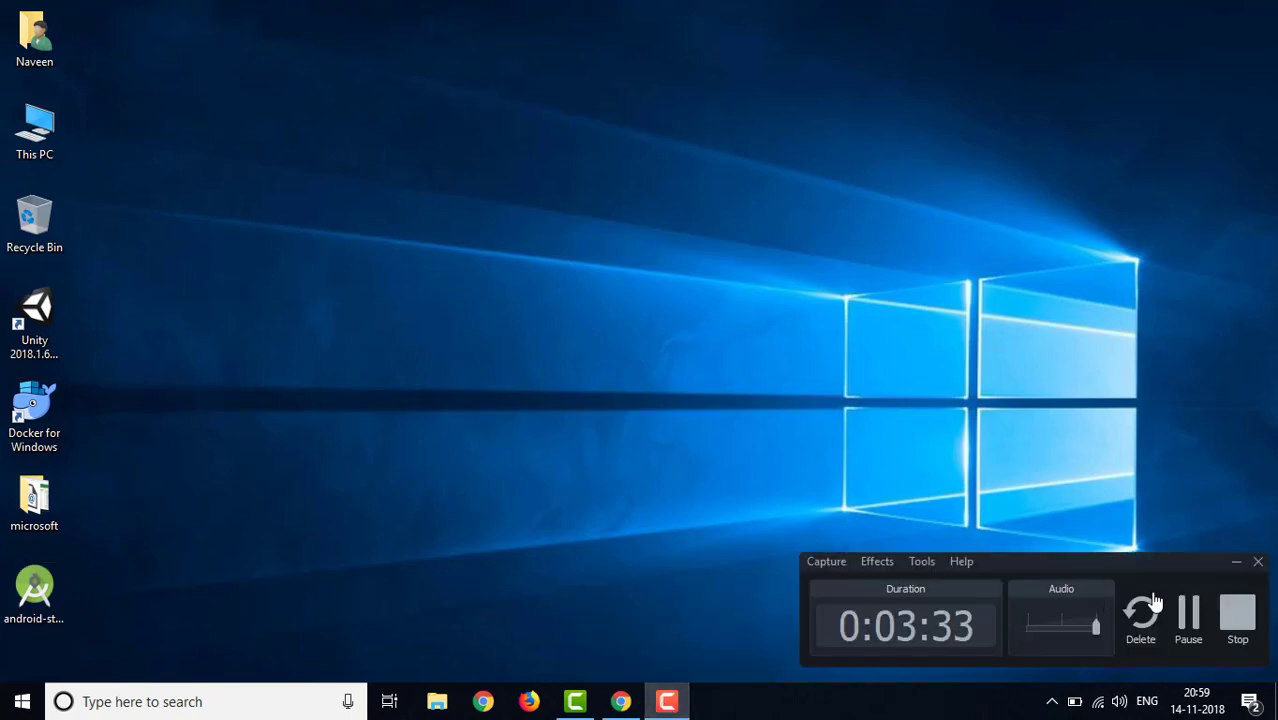
click(1189, 614)
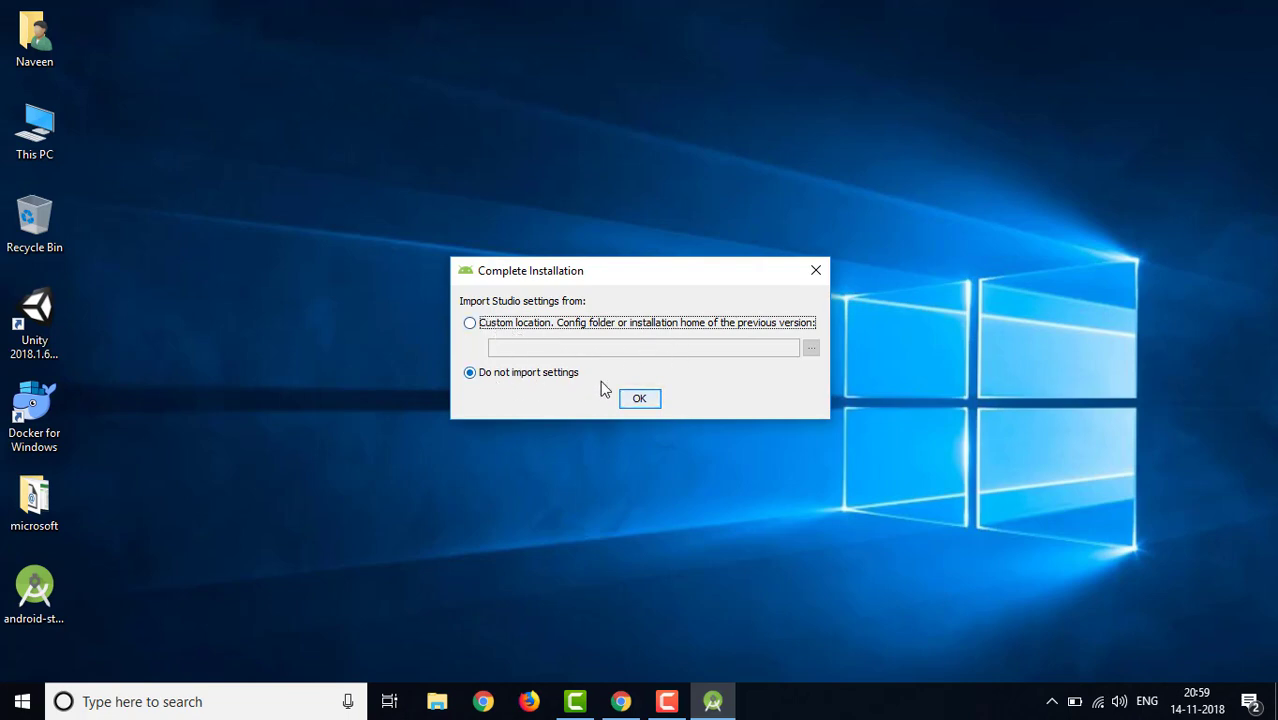
- Complete the first launch of Android Studio with the Do not import settings option
click(638, 400)
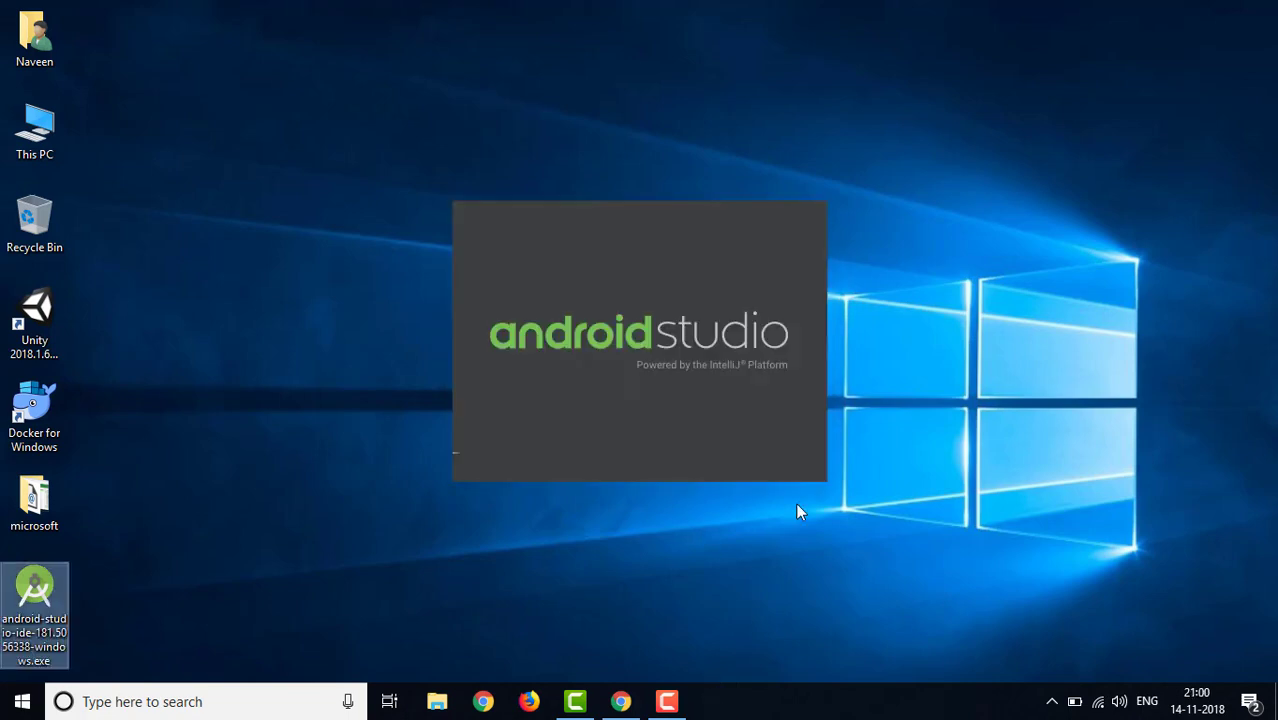
click(667, 701)
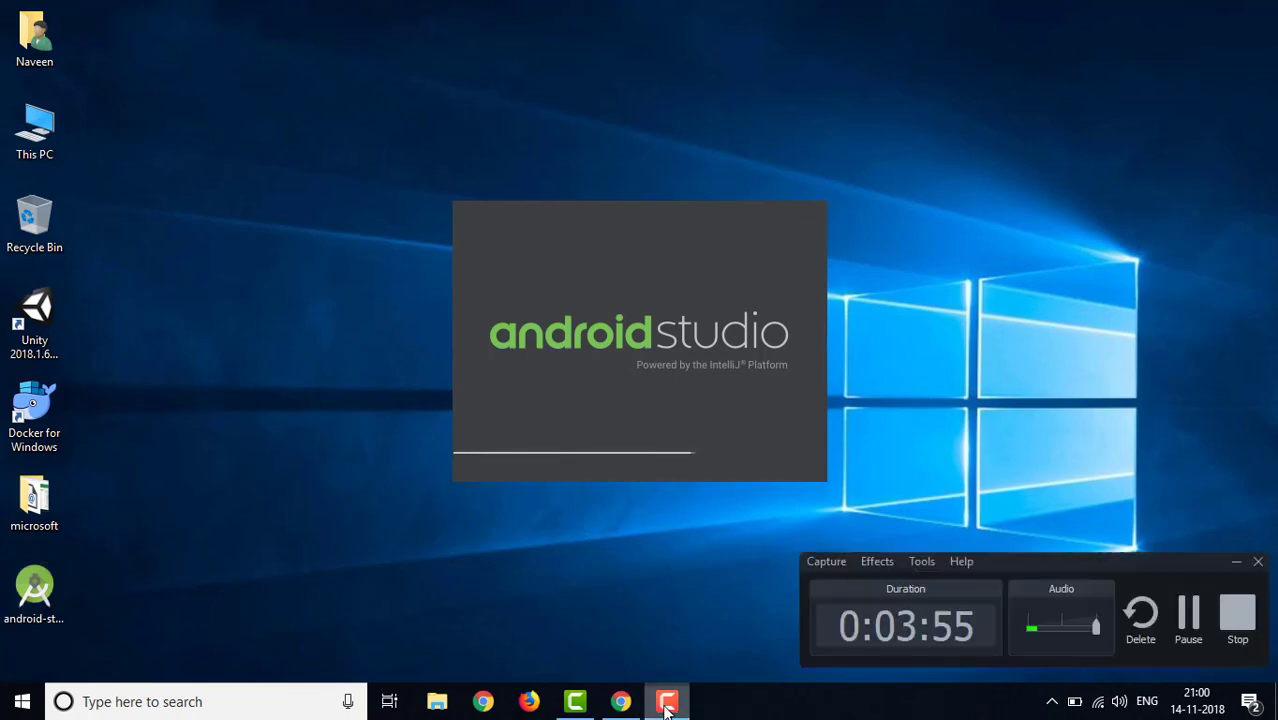
click(1186, 615)
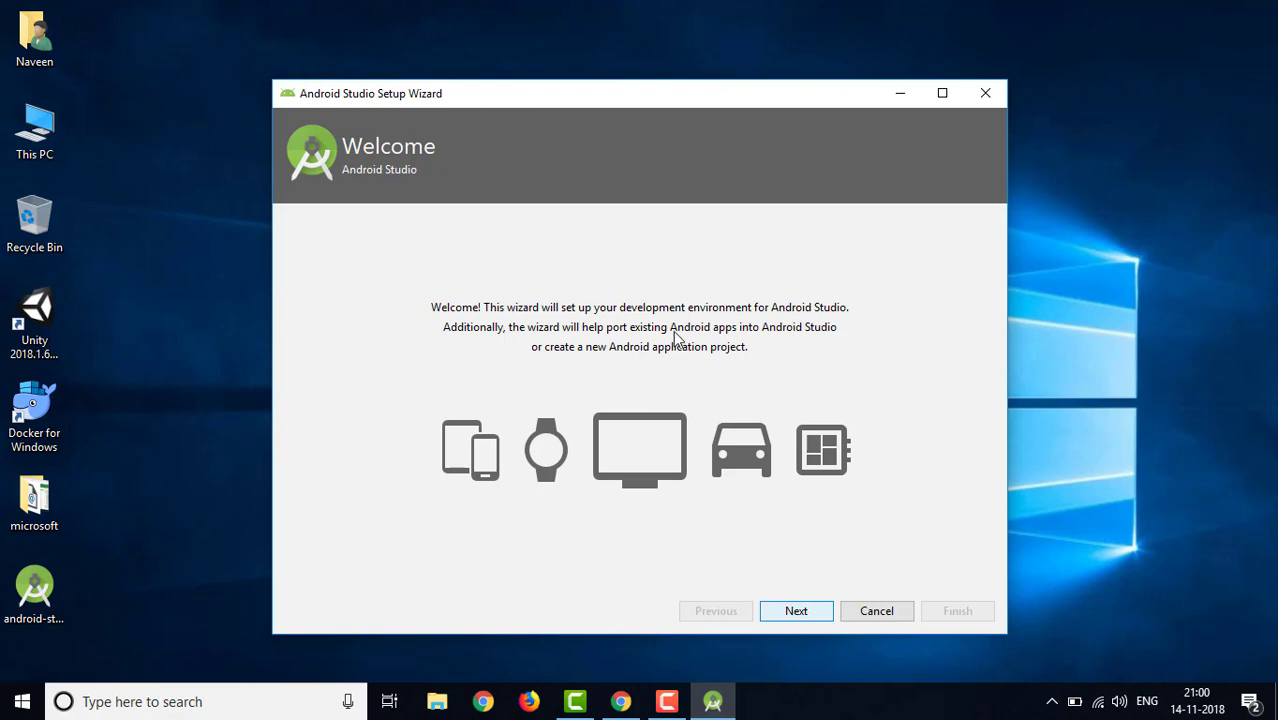
- Proceed through the setup wizard with the Standard install type and the IntelliJ UI theme
click(797, 611)
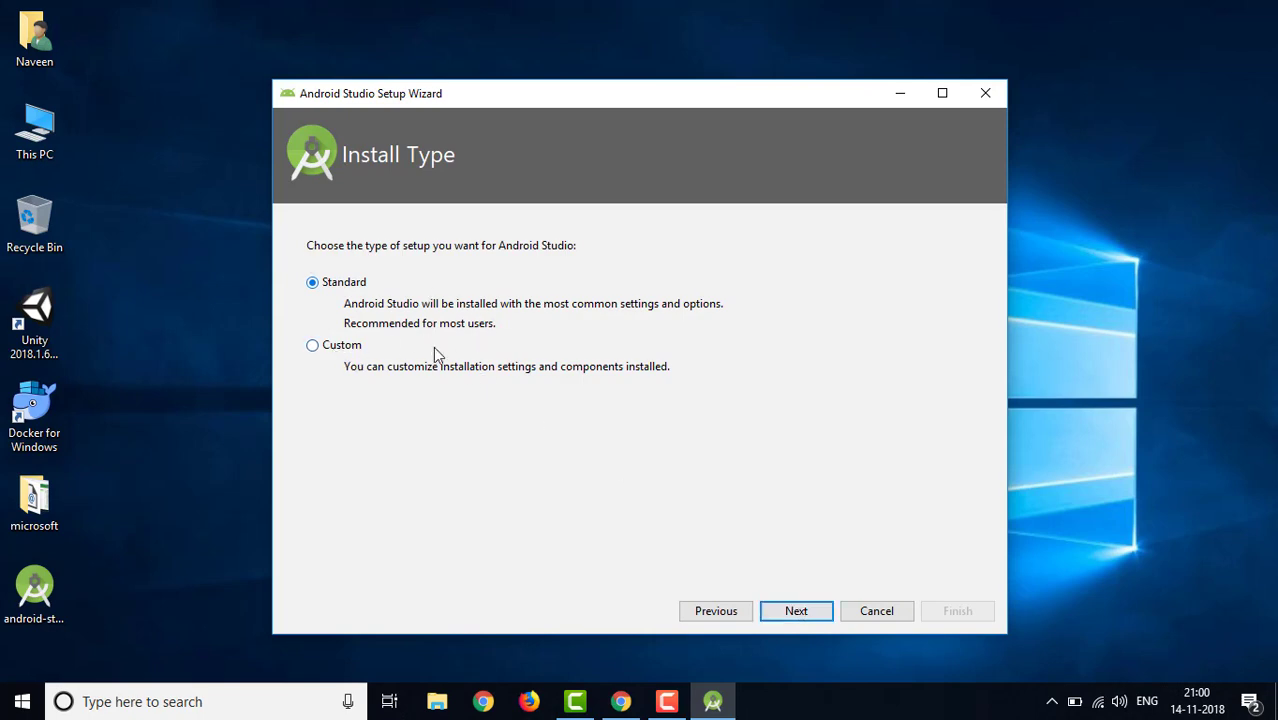
click(798, 612)
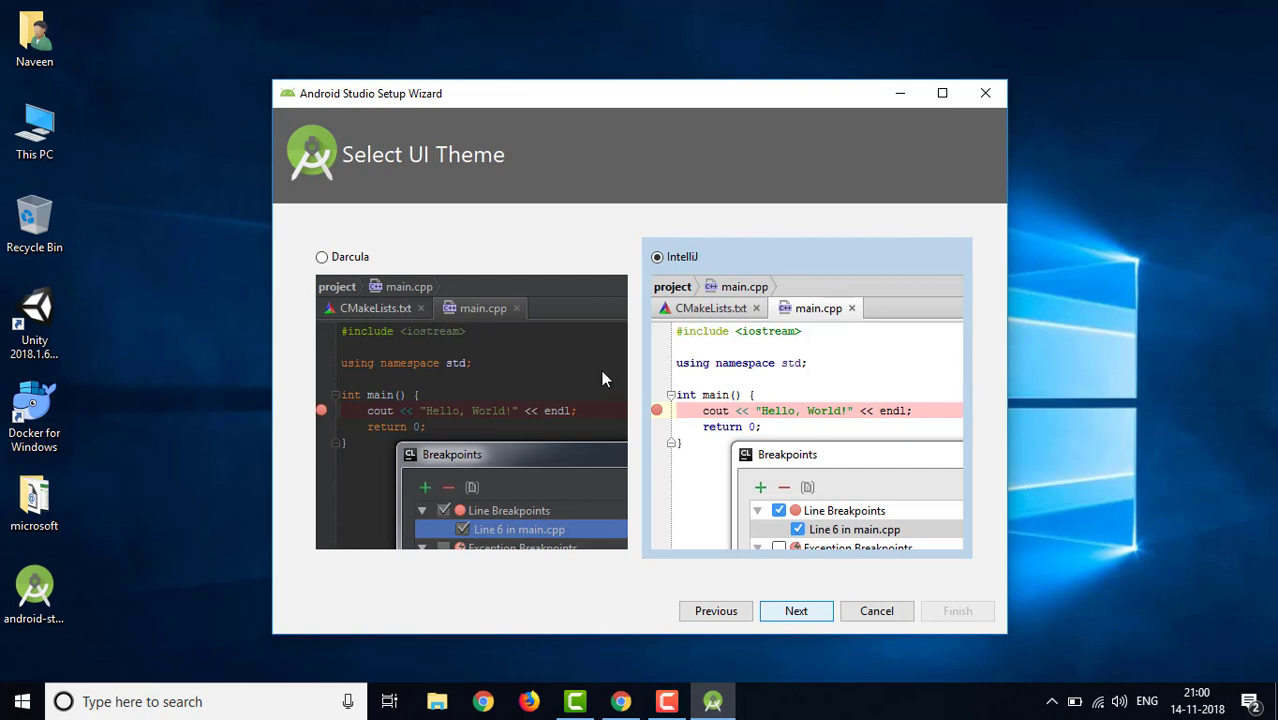
click(796, 612)
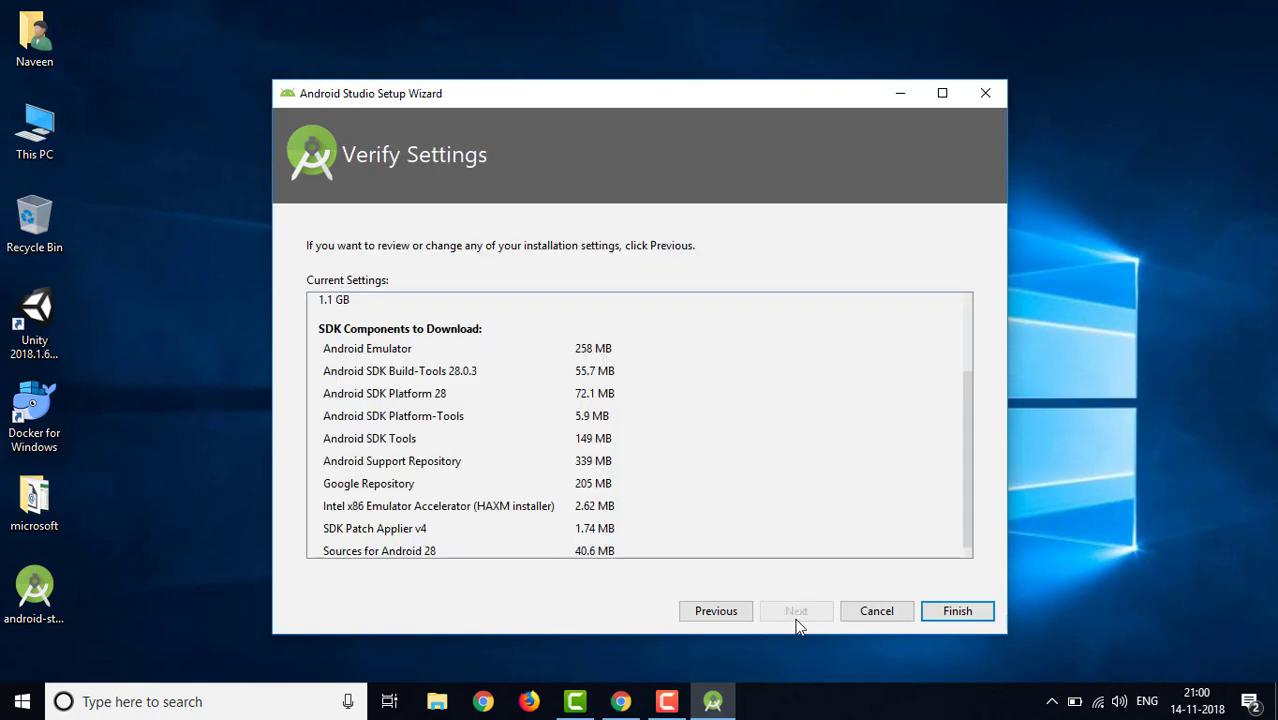
- Review the setup summary and SDK component list, and start downloading the components with the download details shown
scroll(539, 436, up, 3)
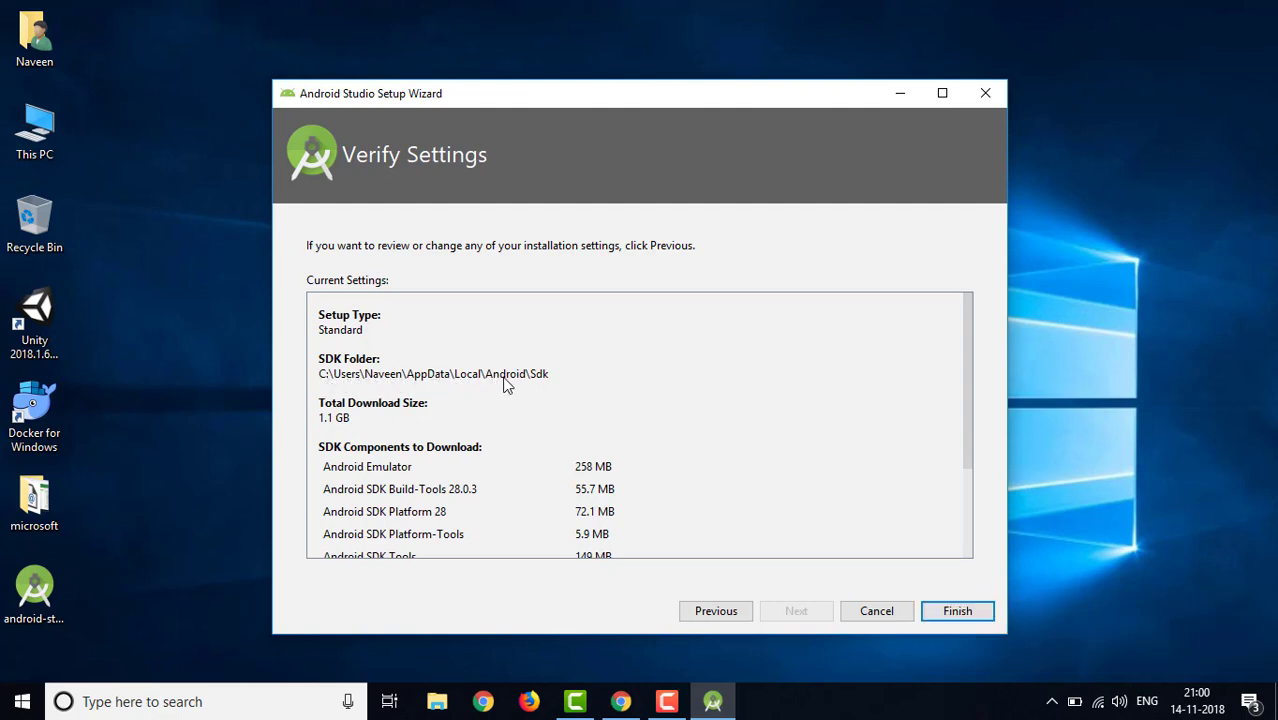
scroll(632, 420, down, 3)
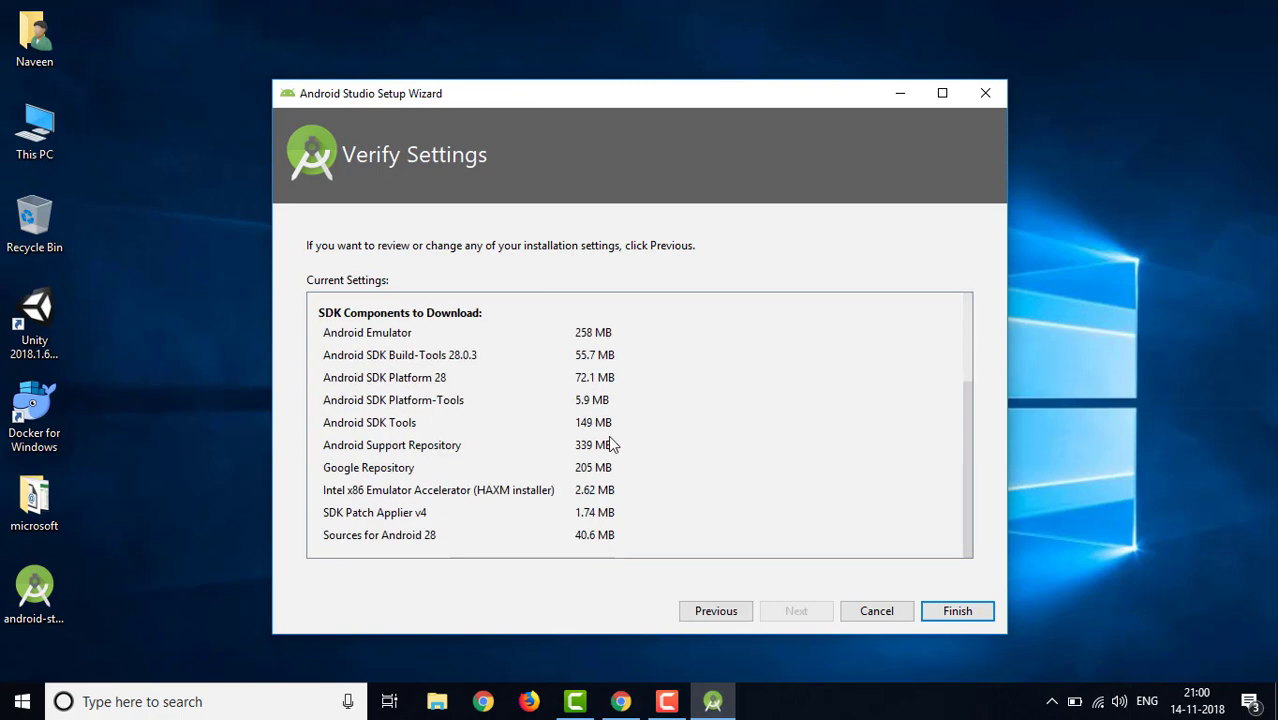
scroll(614, 444, up, 3)
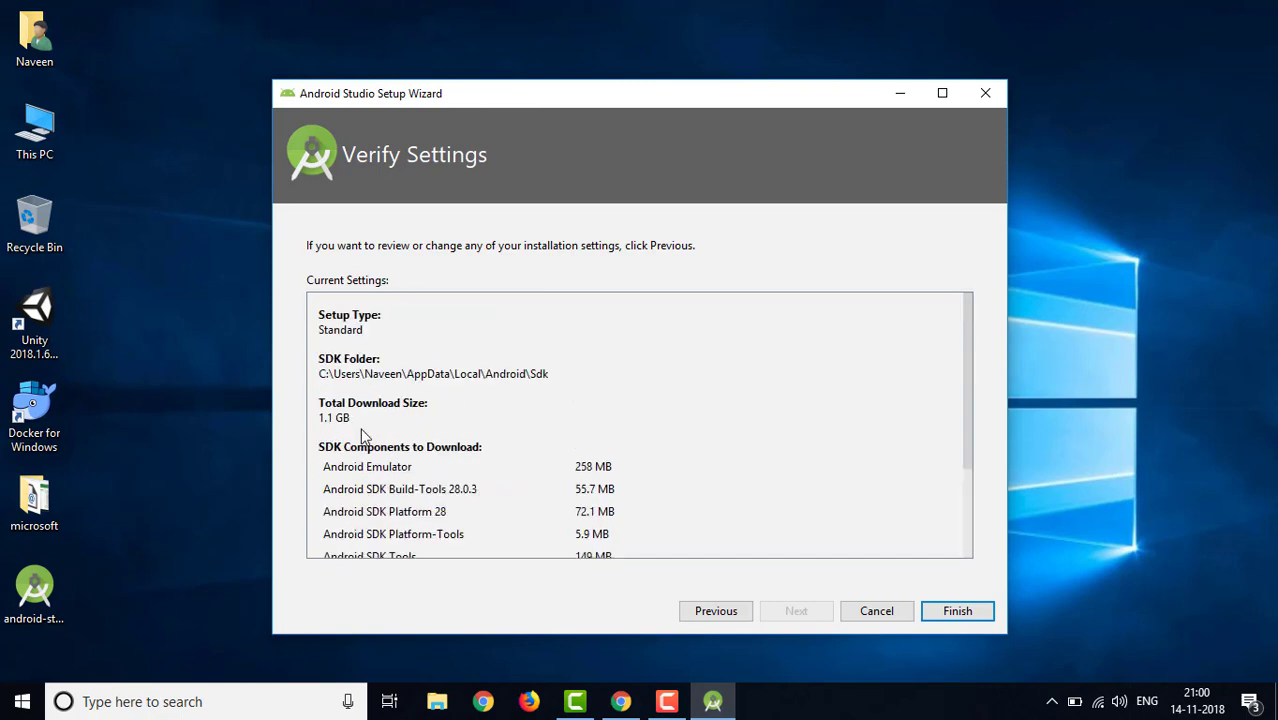
scroll(523, 430, down, 3)
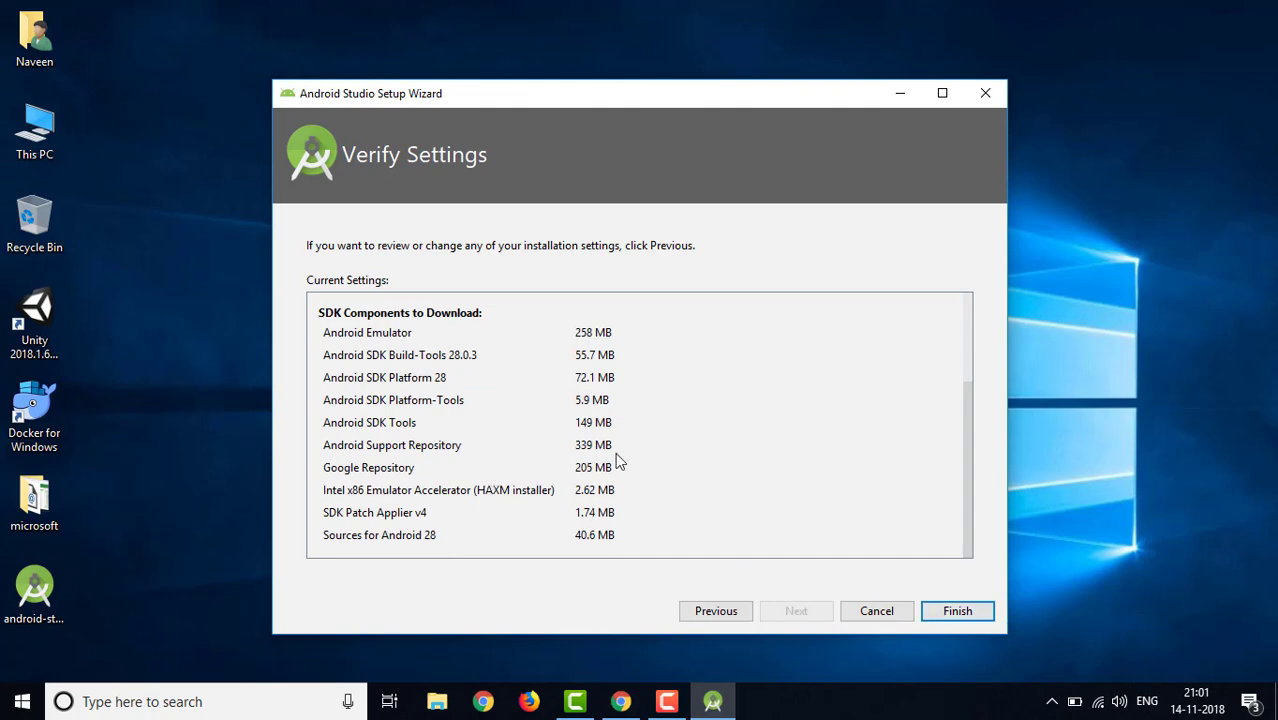
click(958, 614)
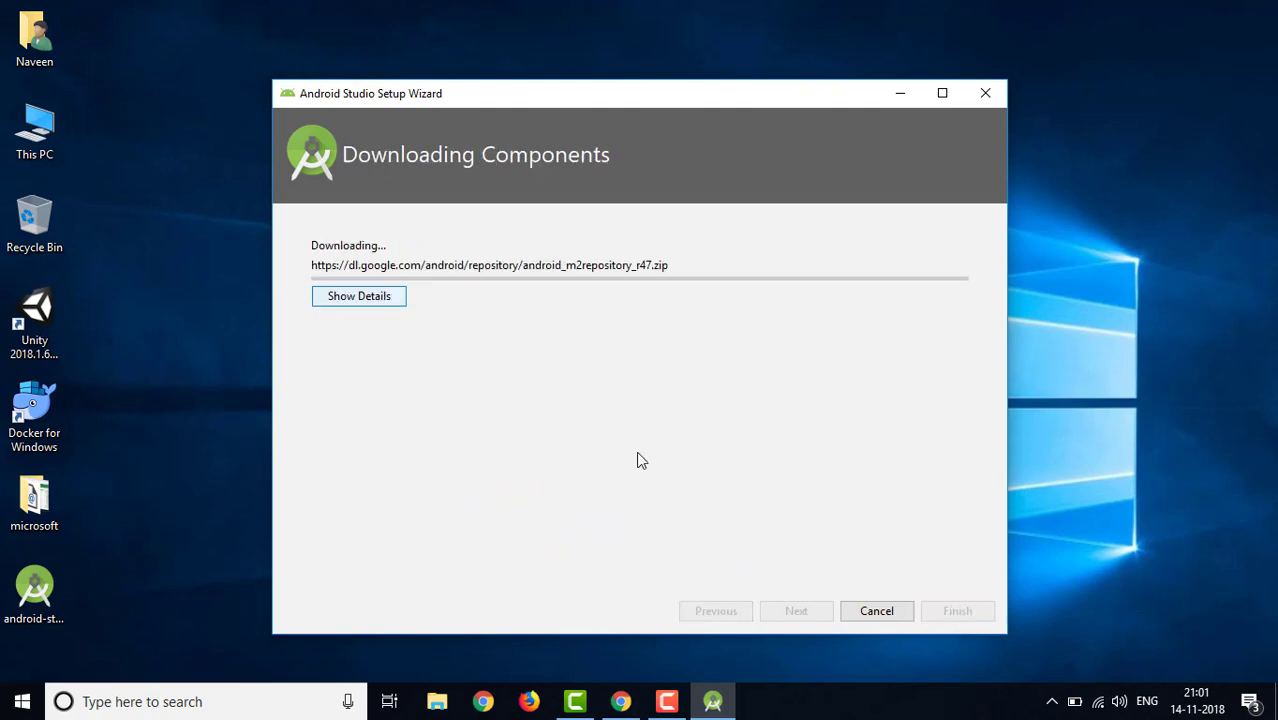
click(361, 300)
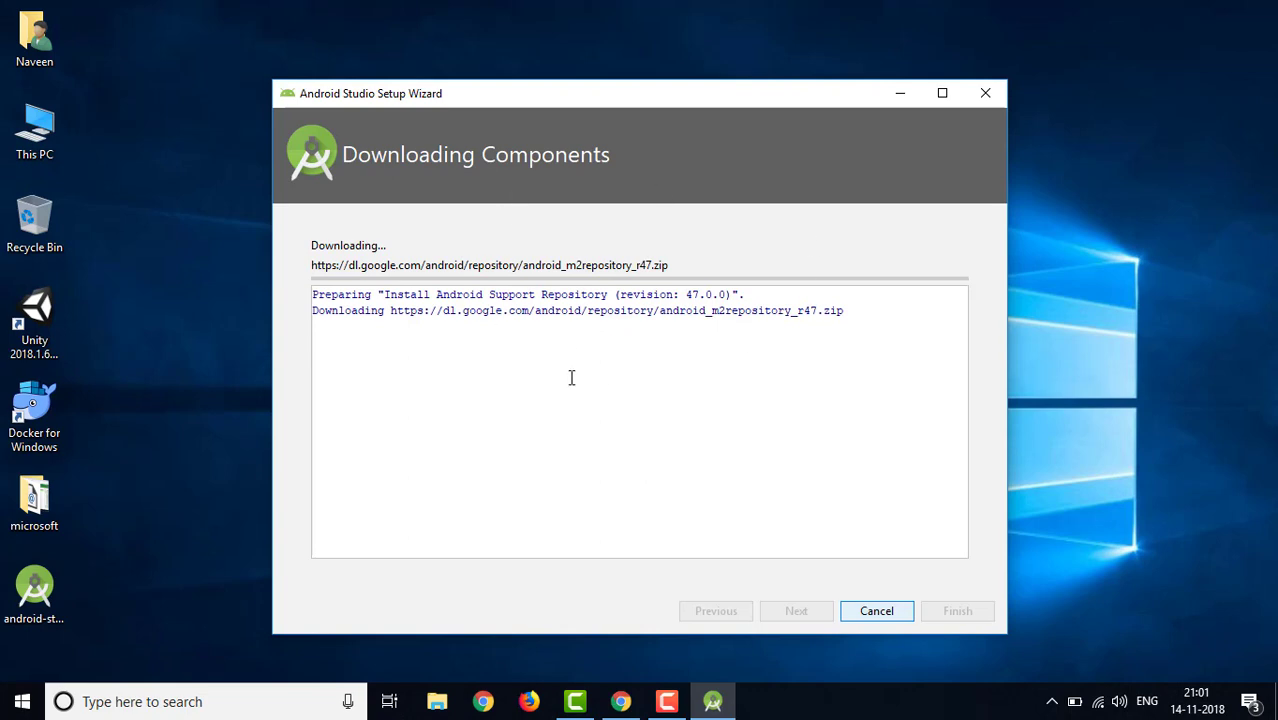